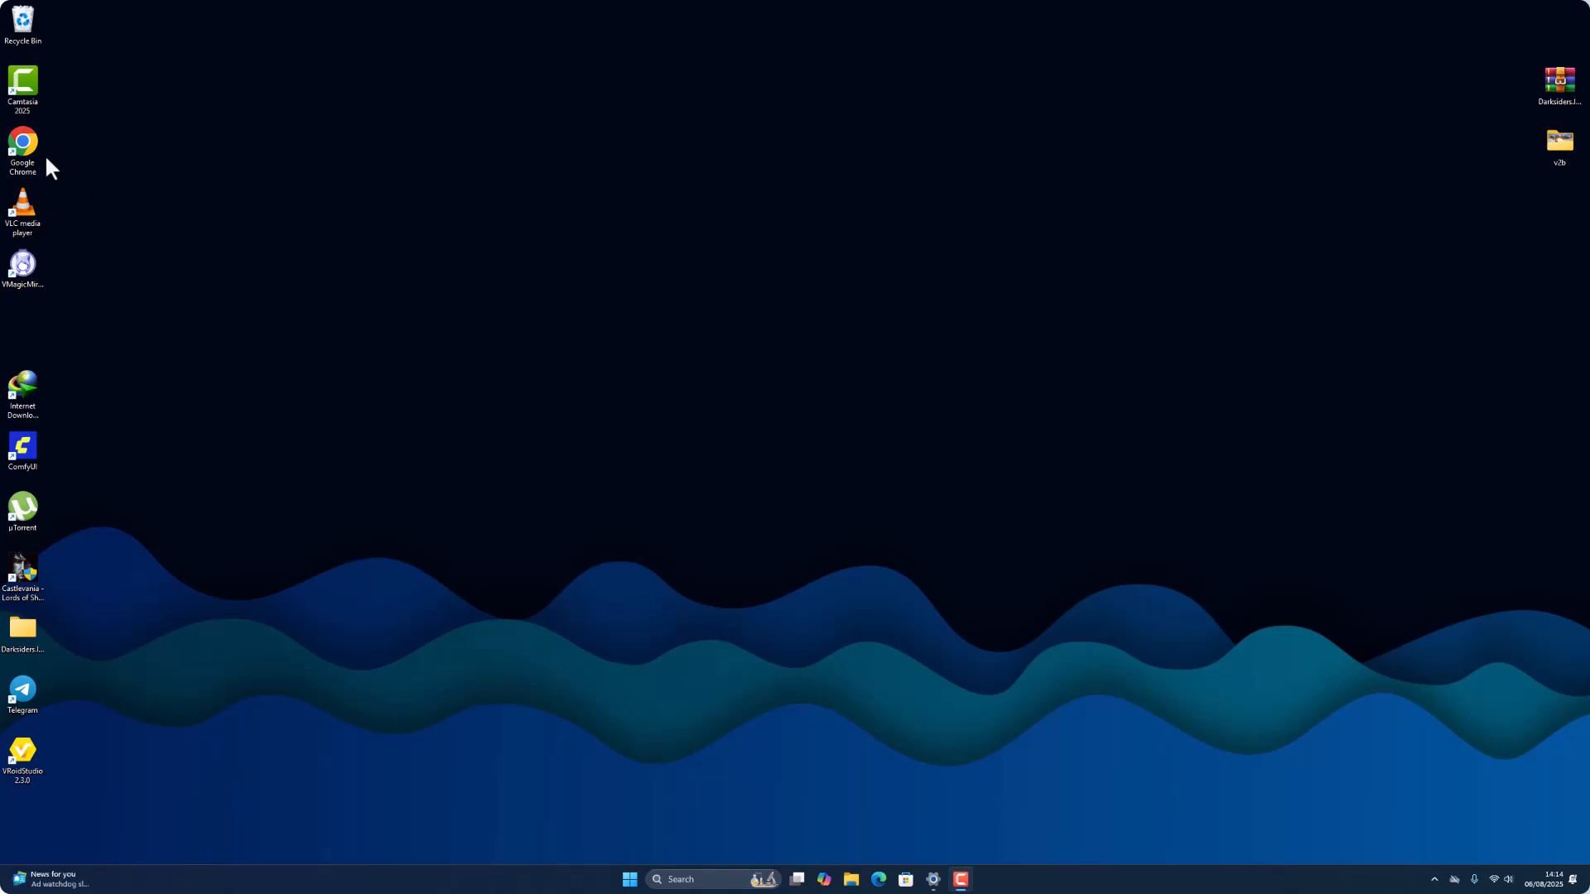
# Open Google Chrome and go to the Artflow AI website from the earlier "artflow ai" search
pyautogui.doubleClick(25, 143)
pyautogui.click(243, 38)
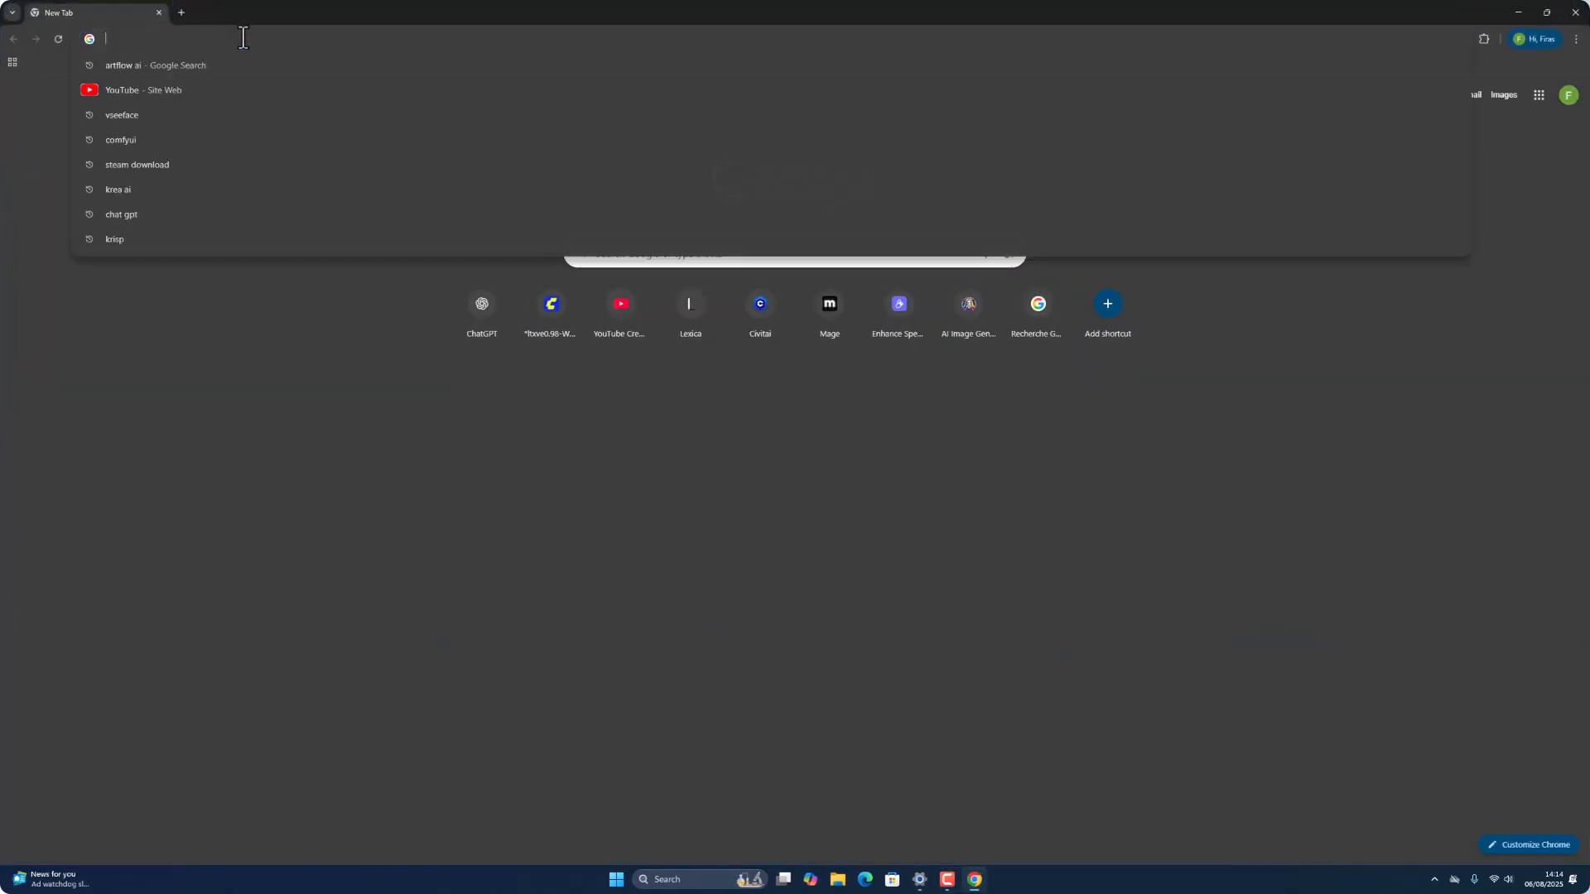
pyautogui.click(211, 63)
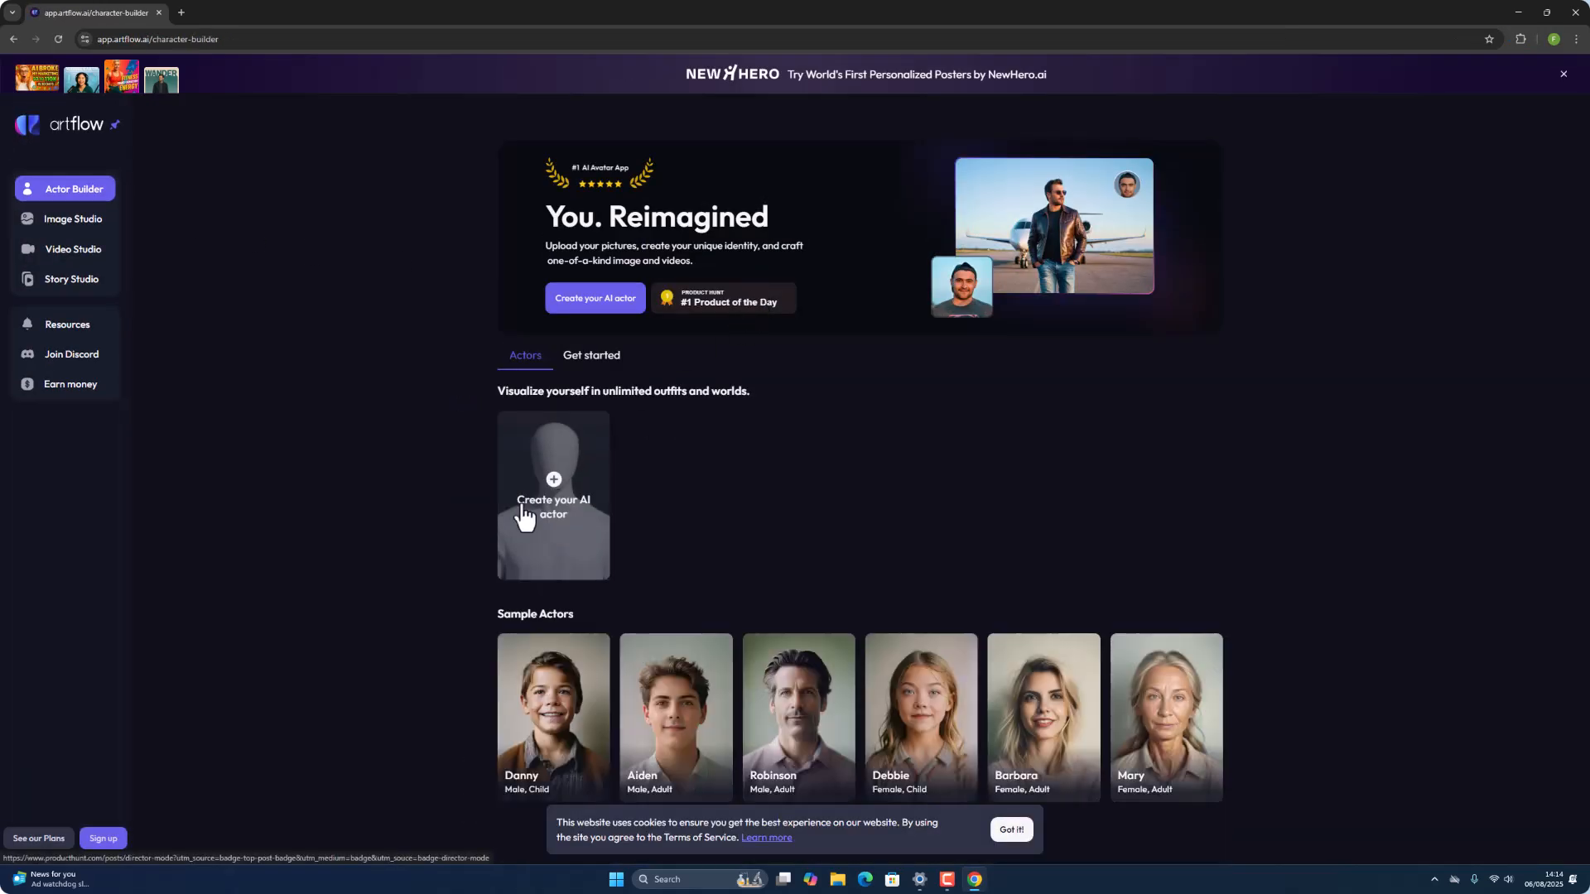
# Sign up for Artflow with the Google account and accept the Terms of Service
pyautogui.click(102, 838)
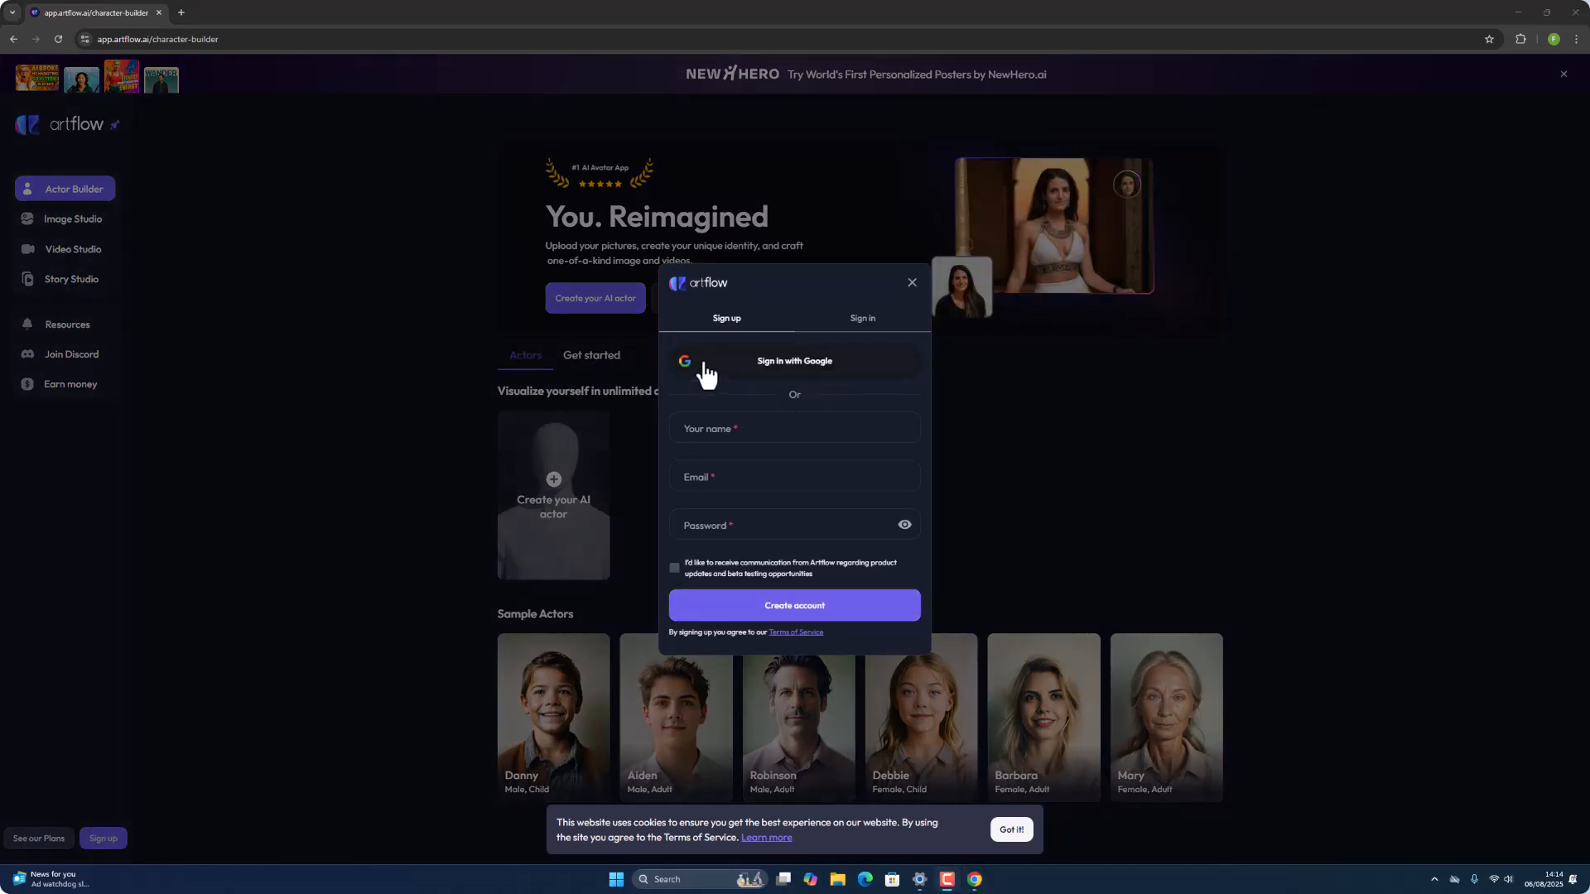
pyautogui.click(764, 369)
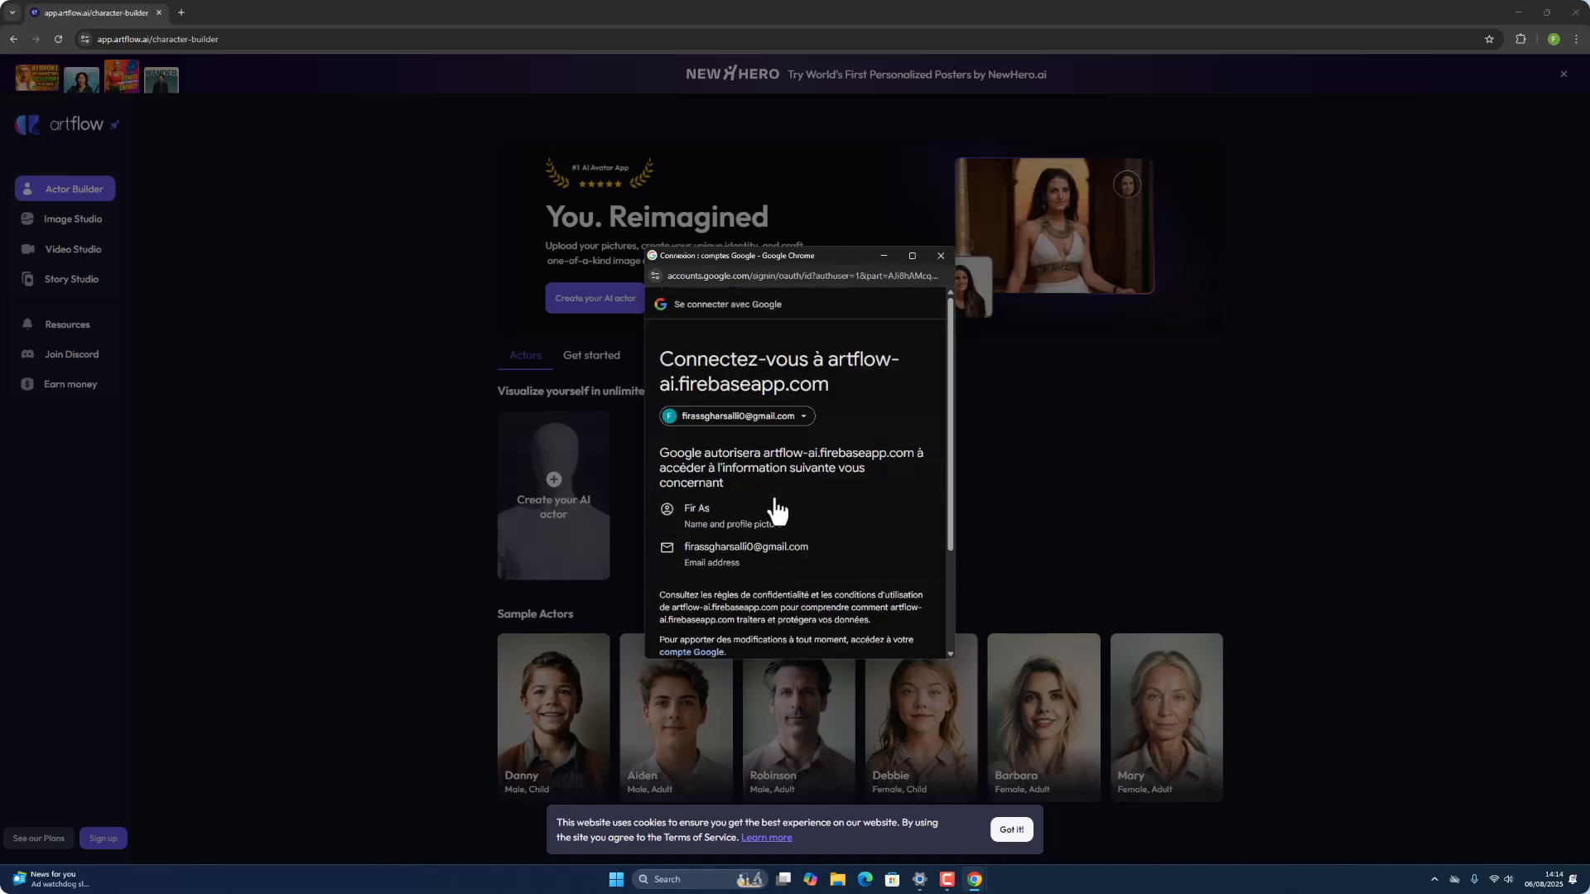
pyautogui.scroll(-3, 858, 580)
pyautogui.click(864, 591)
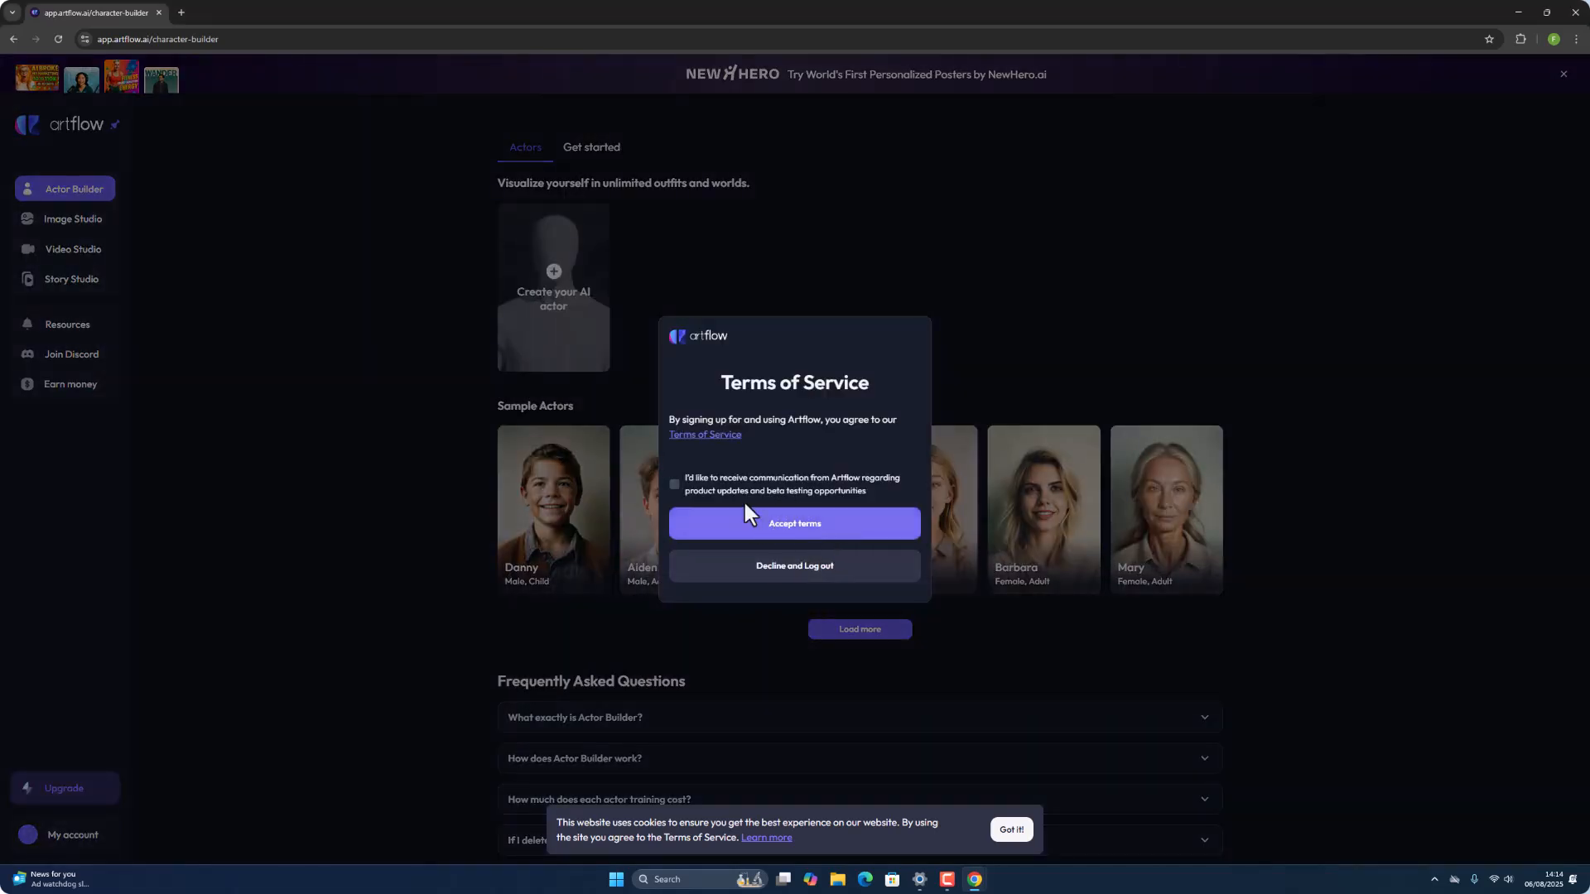
pyautogui.click(766, 530)
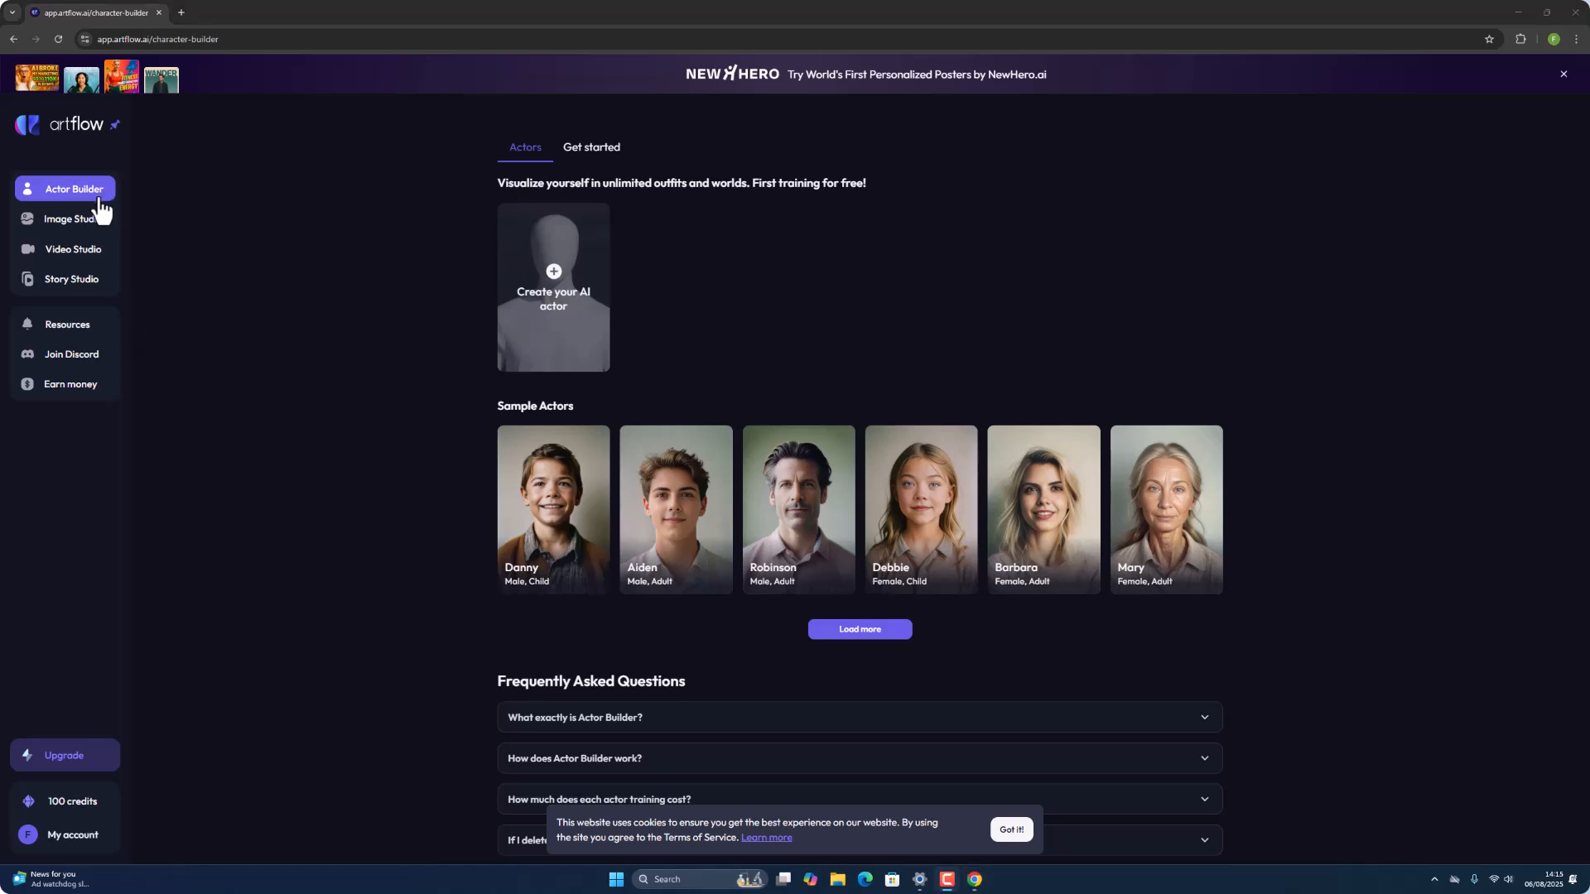
# Preview parts of the Benjamin, Bunny Detective sample story in Story Studio, and close the video and the promotional banner
pyautogui.click(56, 281)
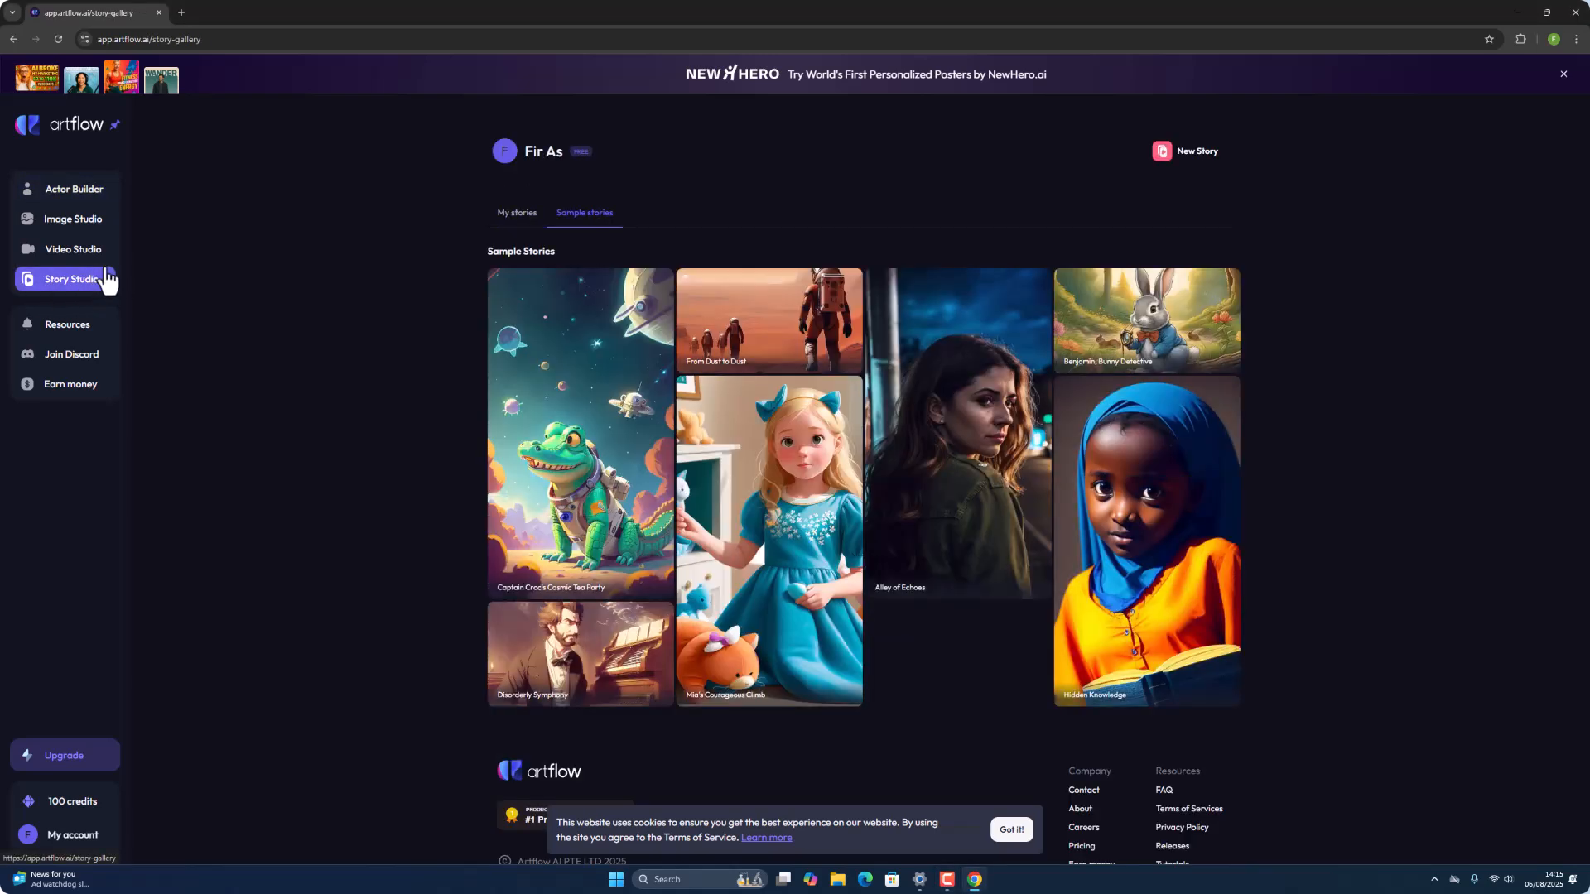
pyautogui.scroll(-1, 753, 375)
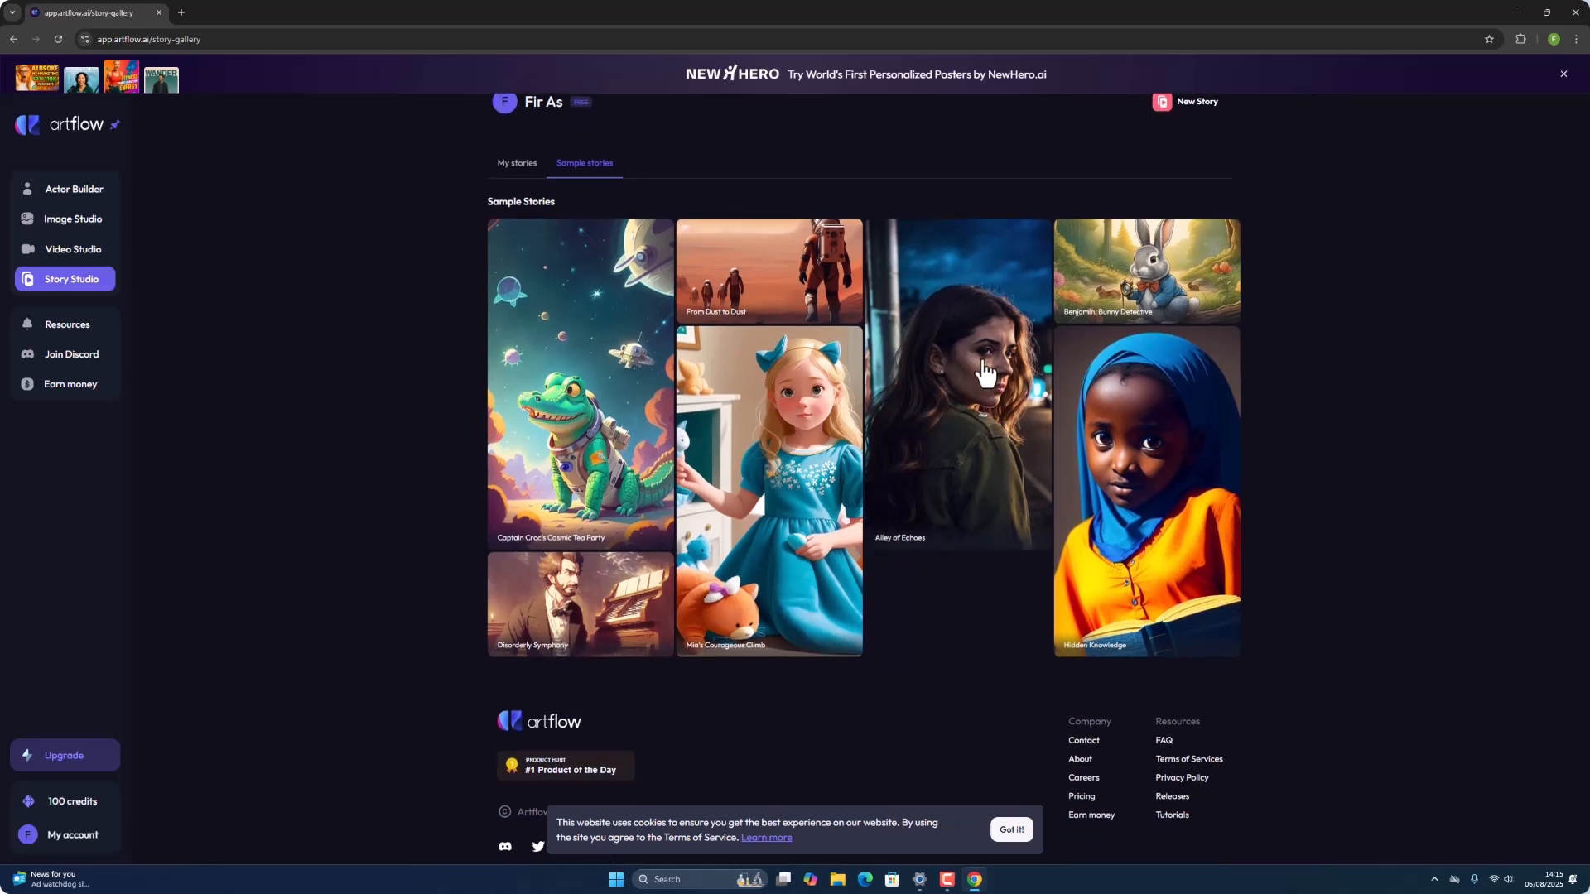
pyautogui.click(1179, 249)
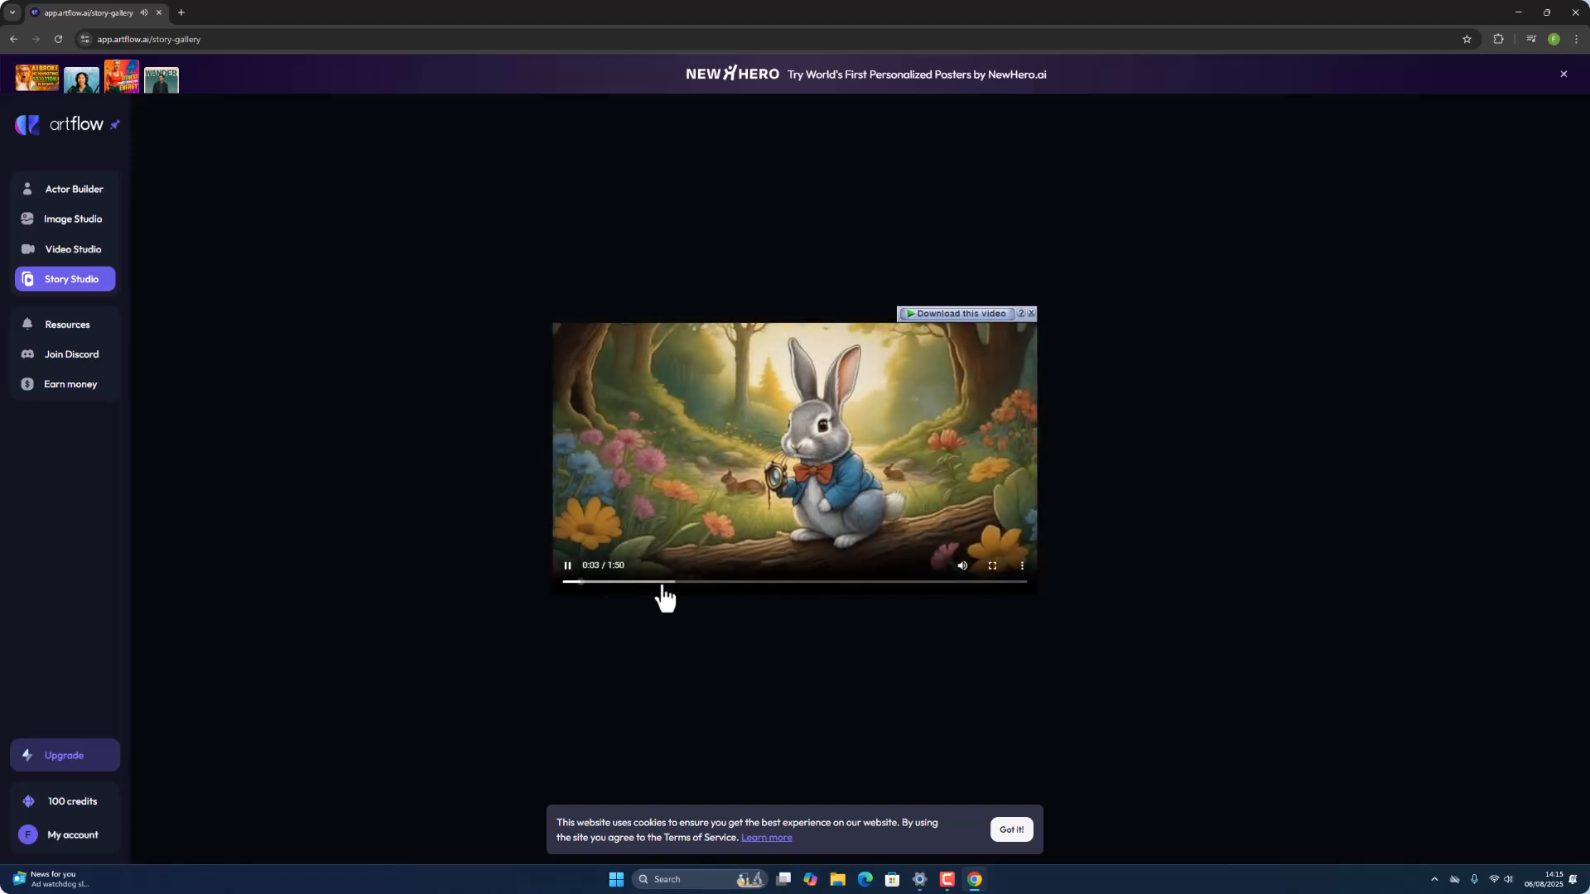
pyautogui.click(568, 567)
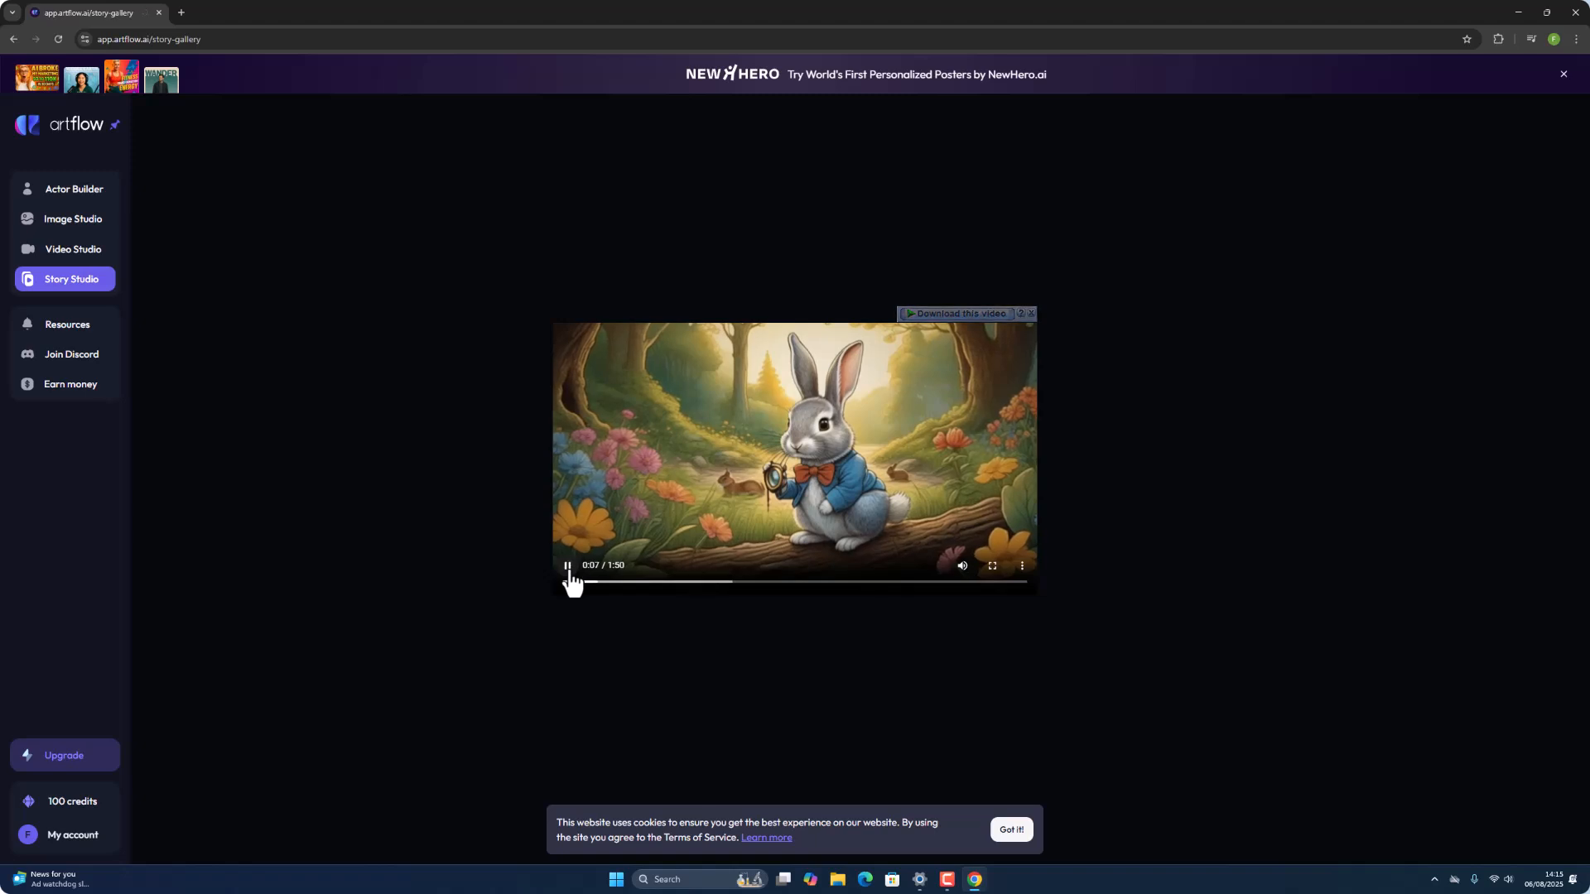
pyautogui.moveTo(671, 583); pyautogui.dragTo(725, 583)
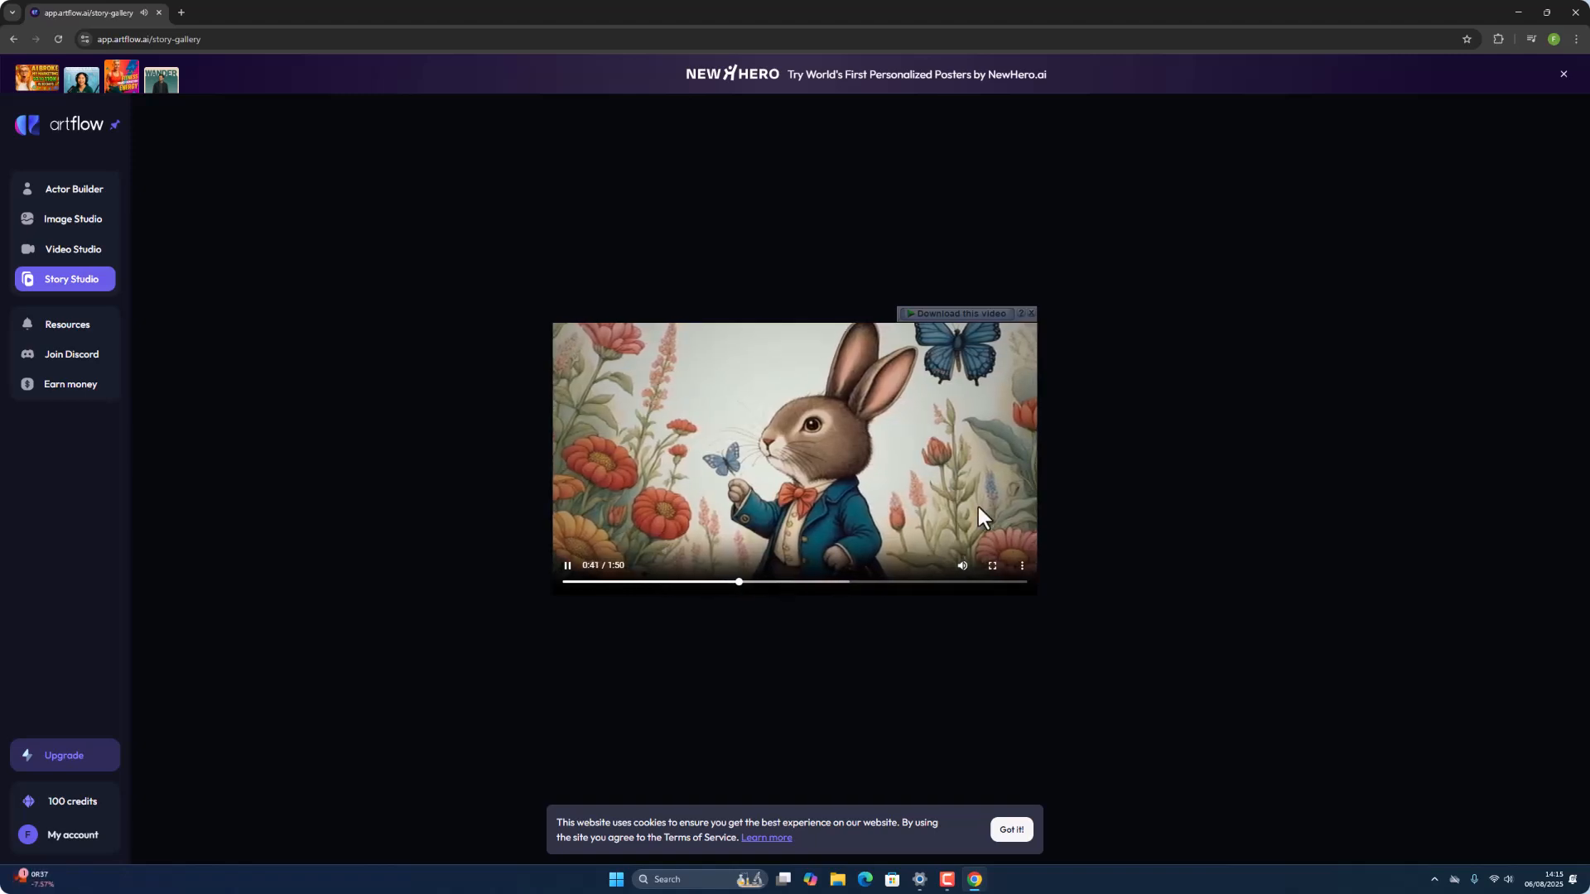
pyautogui.click(568, 566)
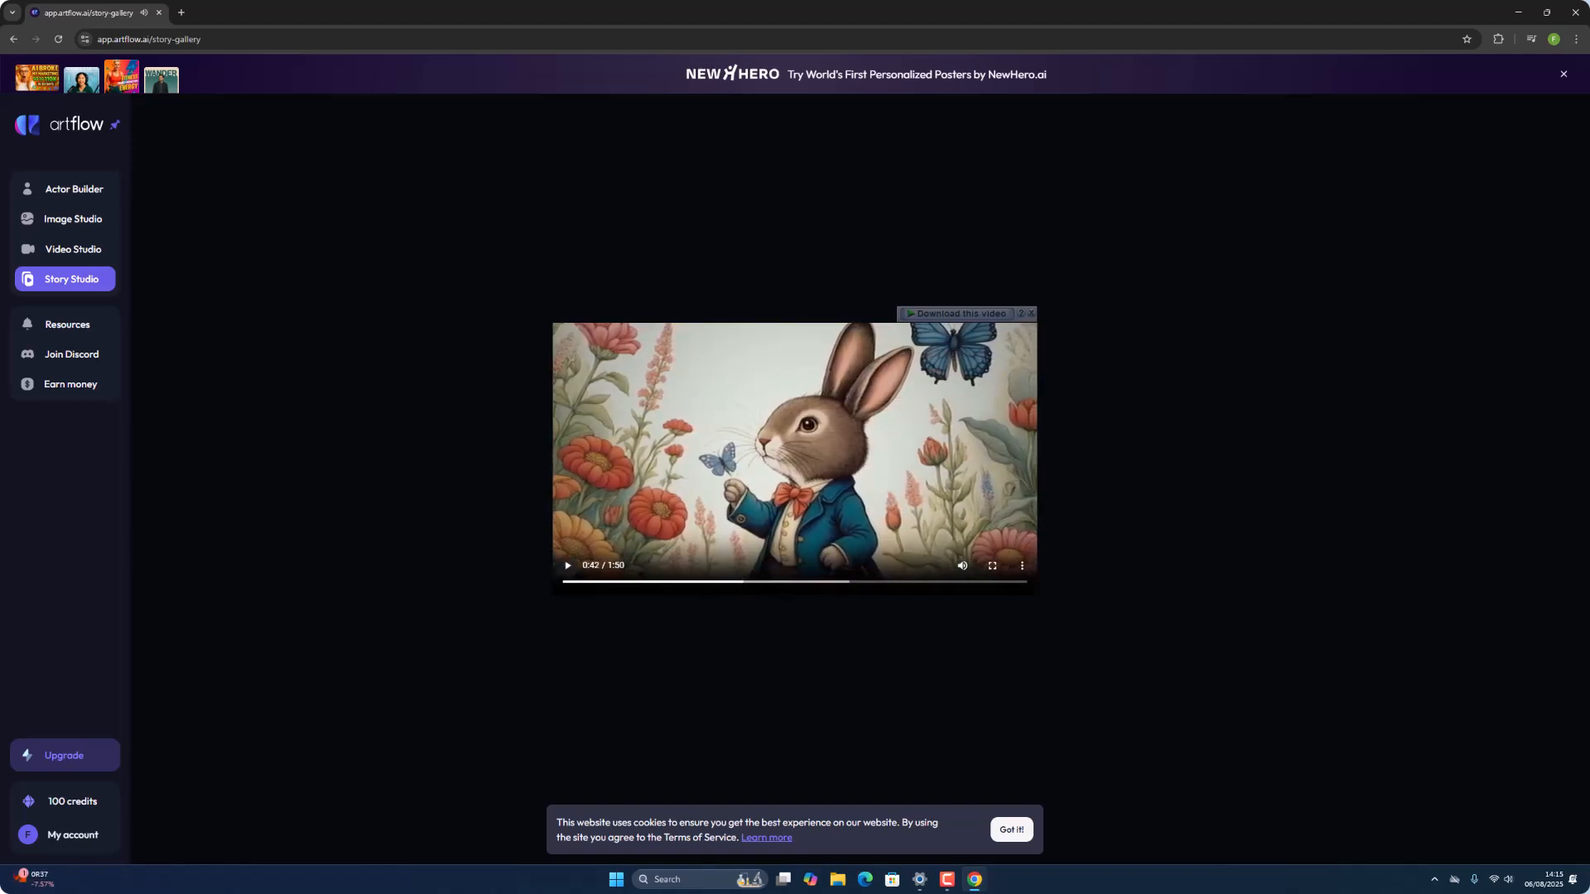
pyautogui.click(1563, 75)
pyautogui.click(1049, 80)
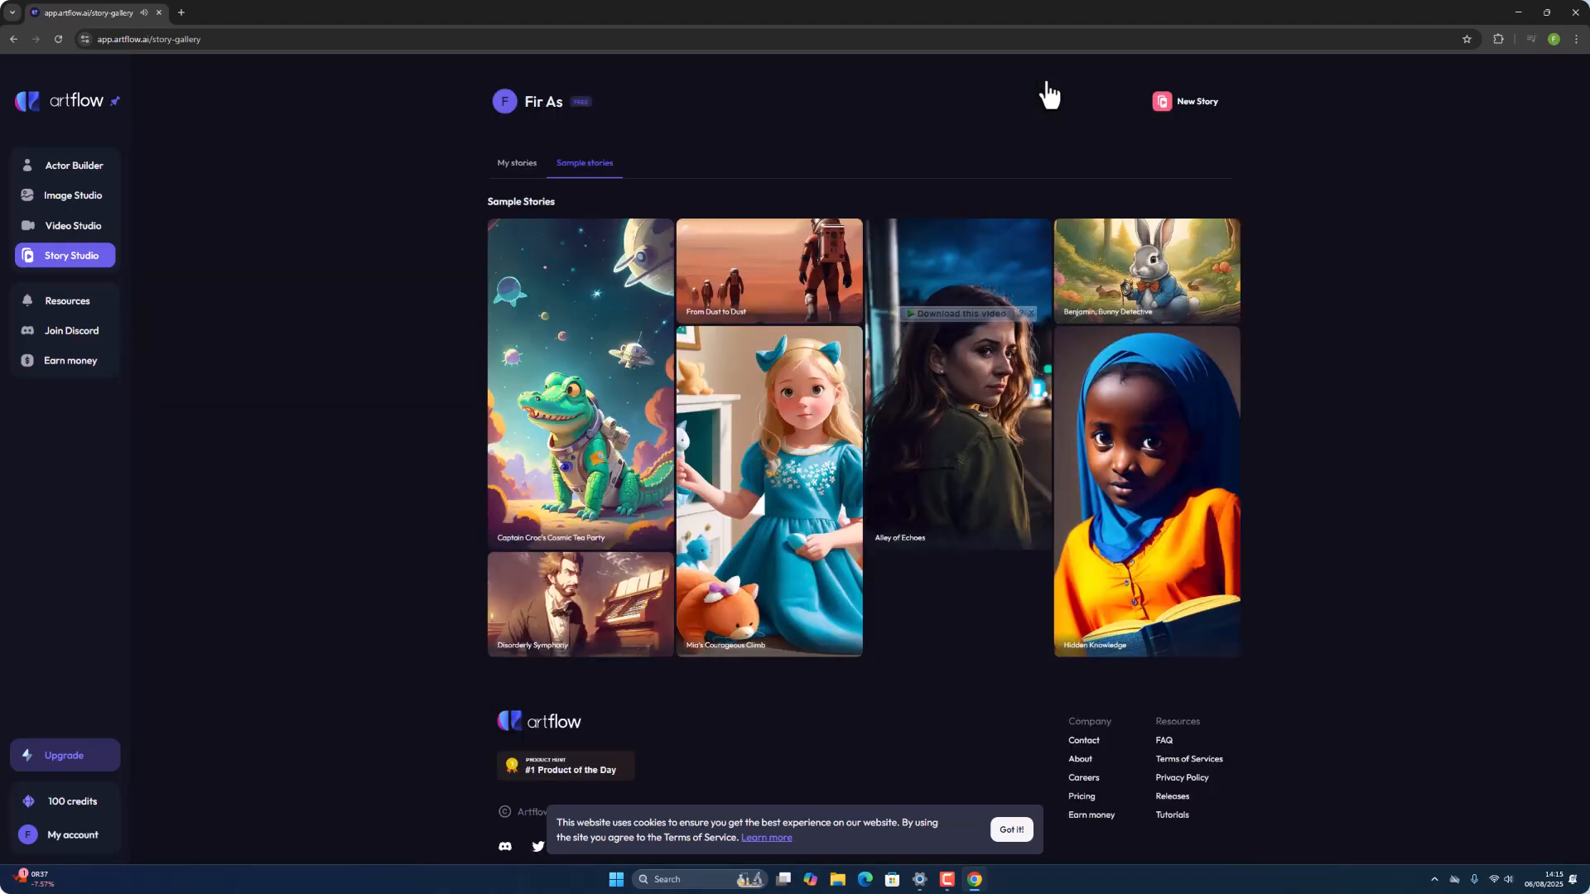
# Start a new story with the "Help me get a story" option and accept the cookie notice
pyautogui.click(1190, 105)
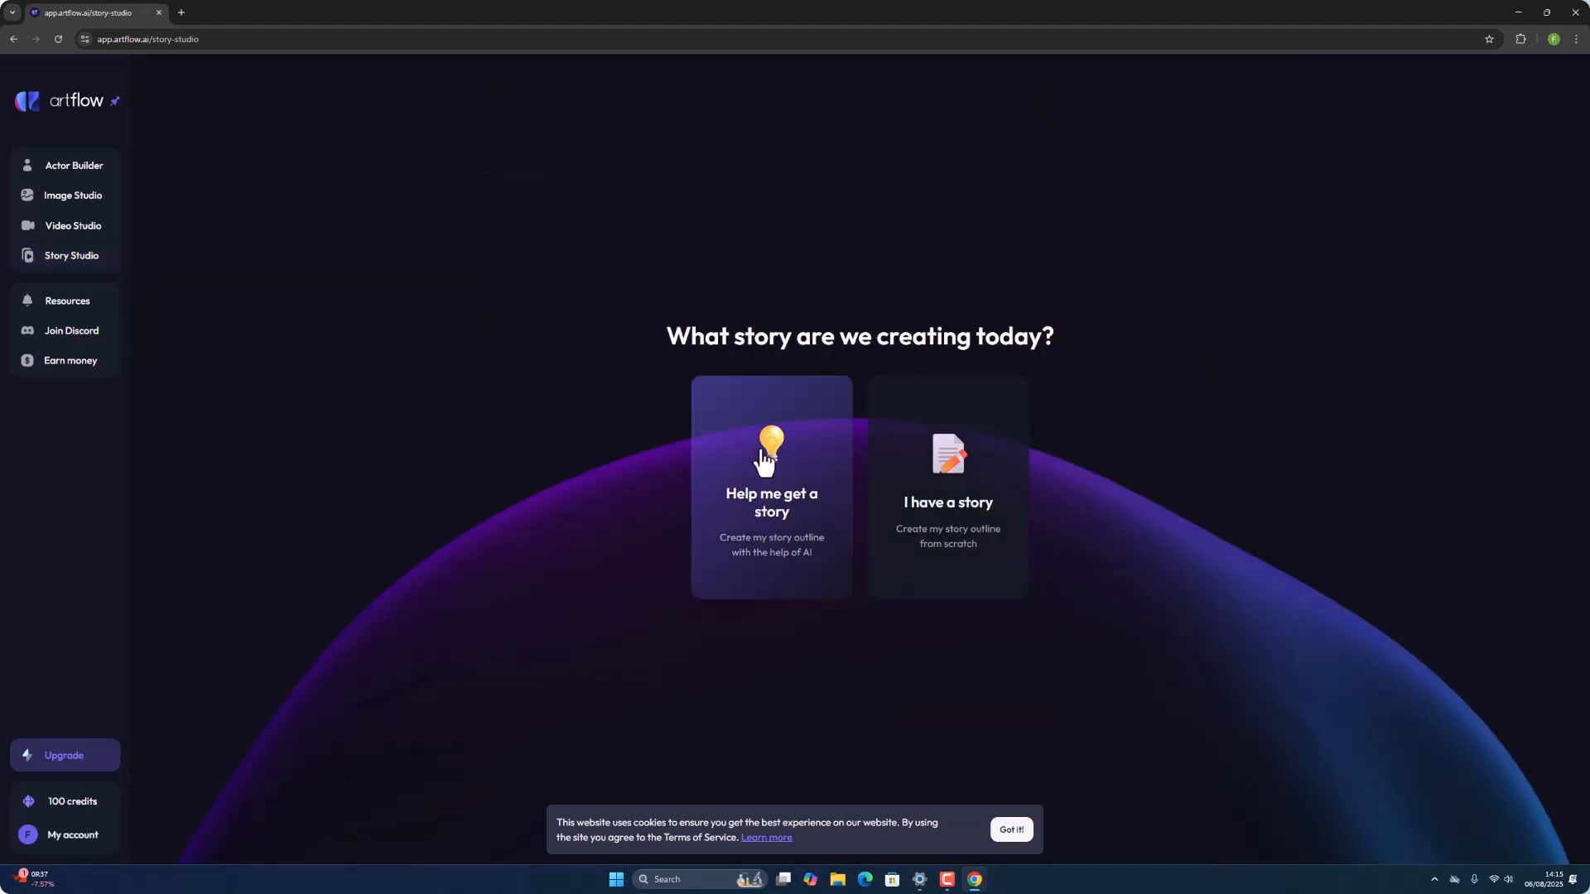
pyautogui.click(793, 530)
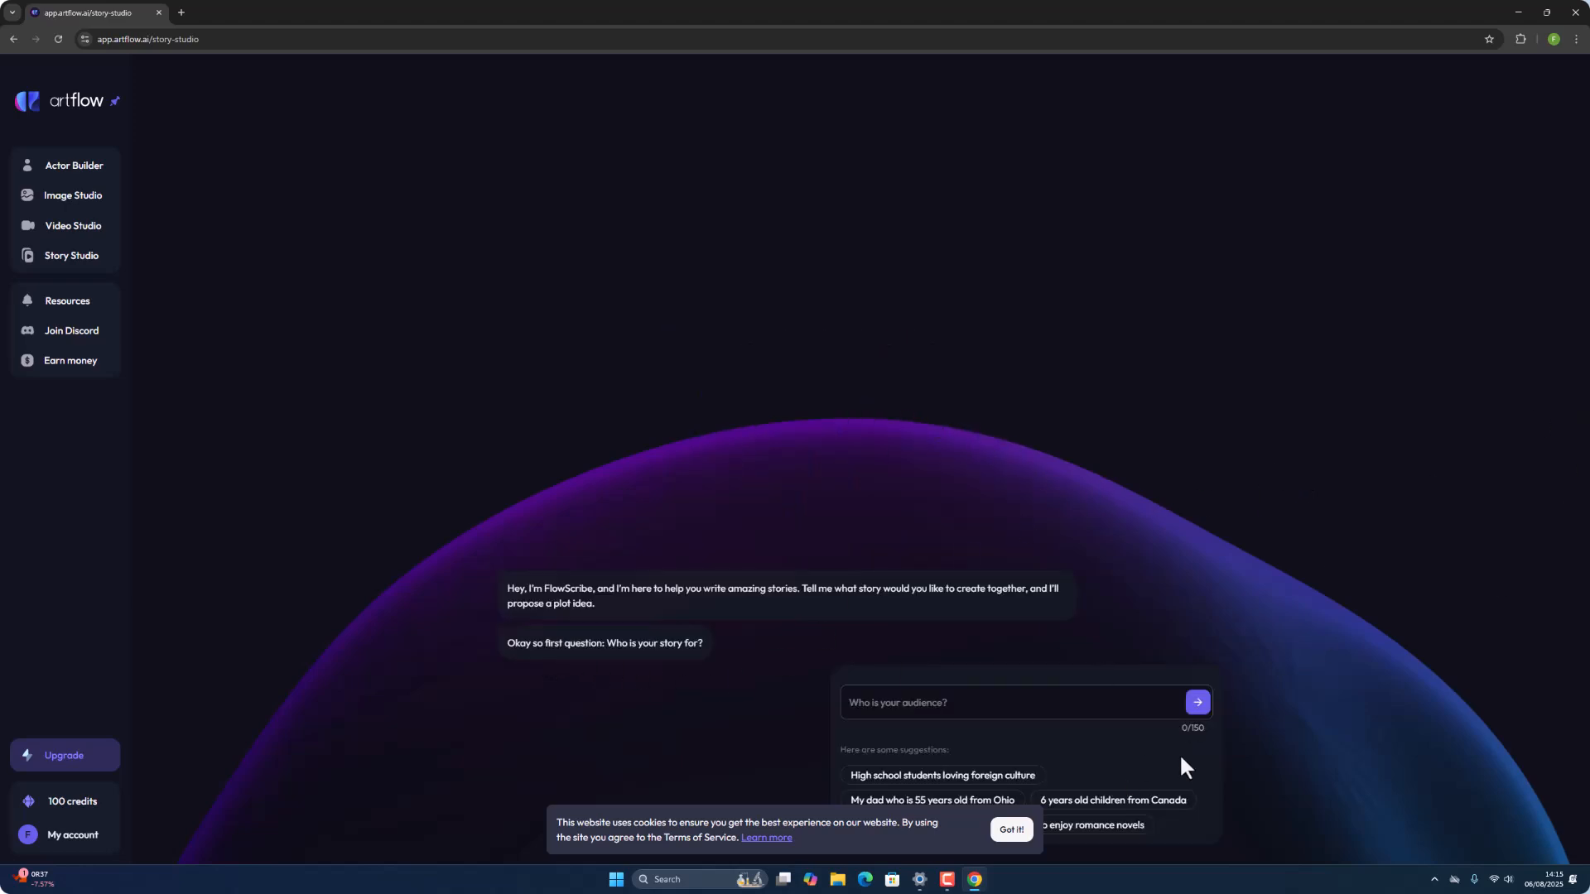
pyautogui.click(1012, 830)
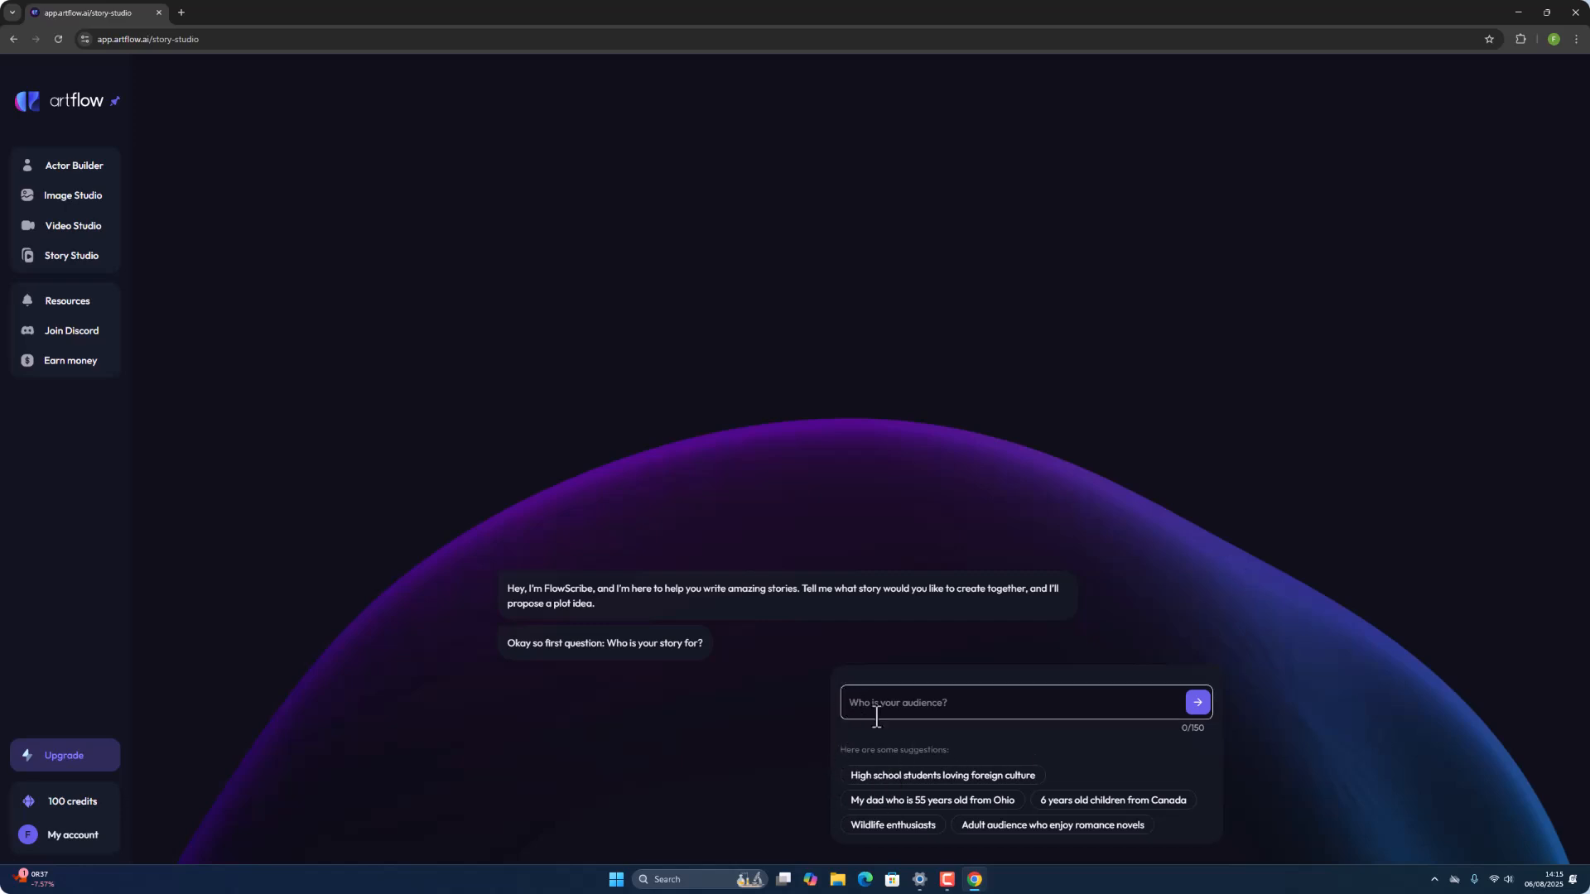
# Choose "6 years old children from Canada" as audience, "Teach children about the value of persistence" as purpose, and Children's Story as genre
pyautogui.click(995, 712)
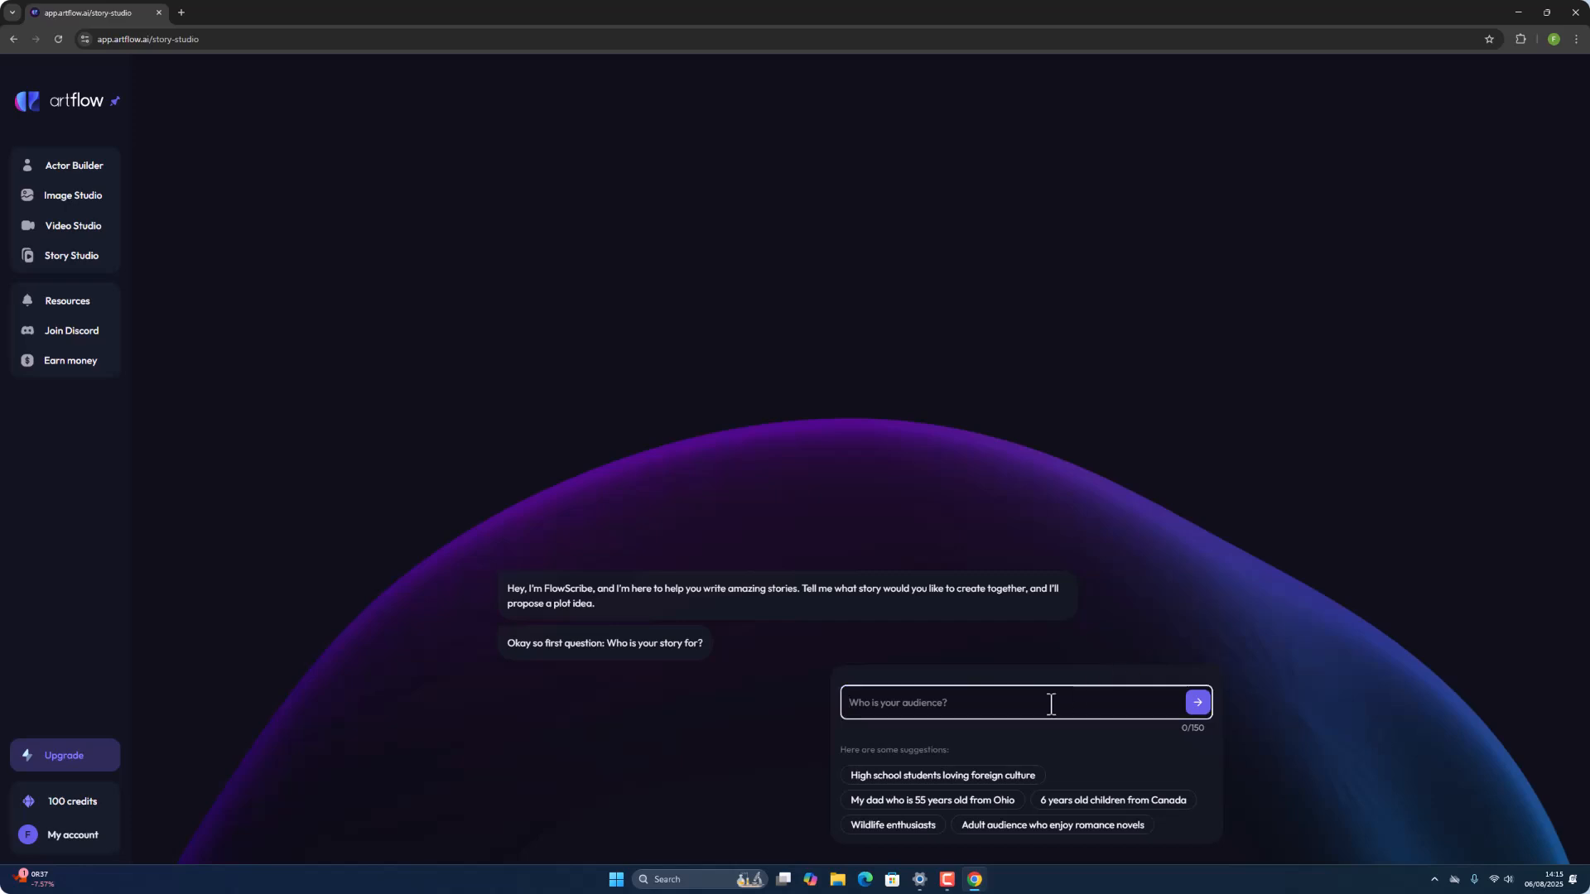
pyautogui.click(1106, 805)
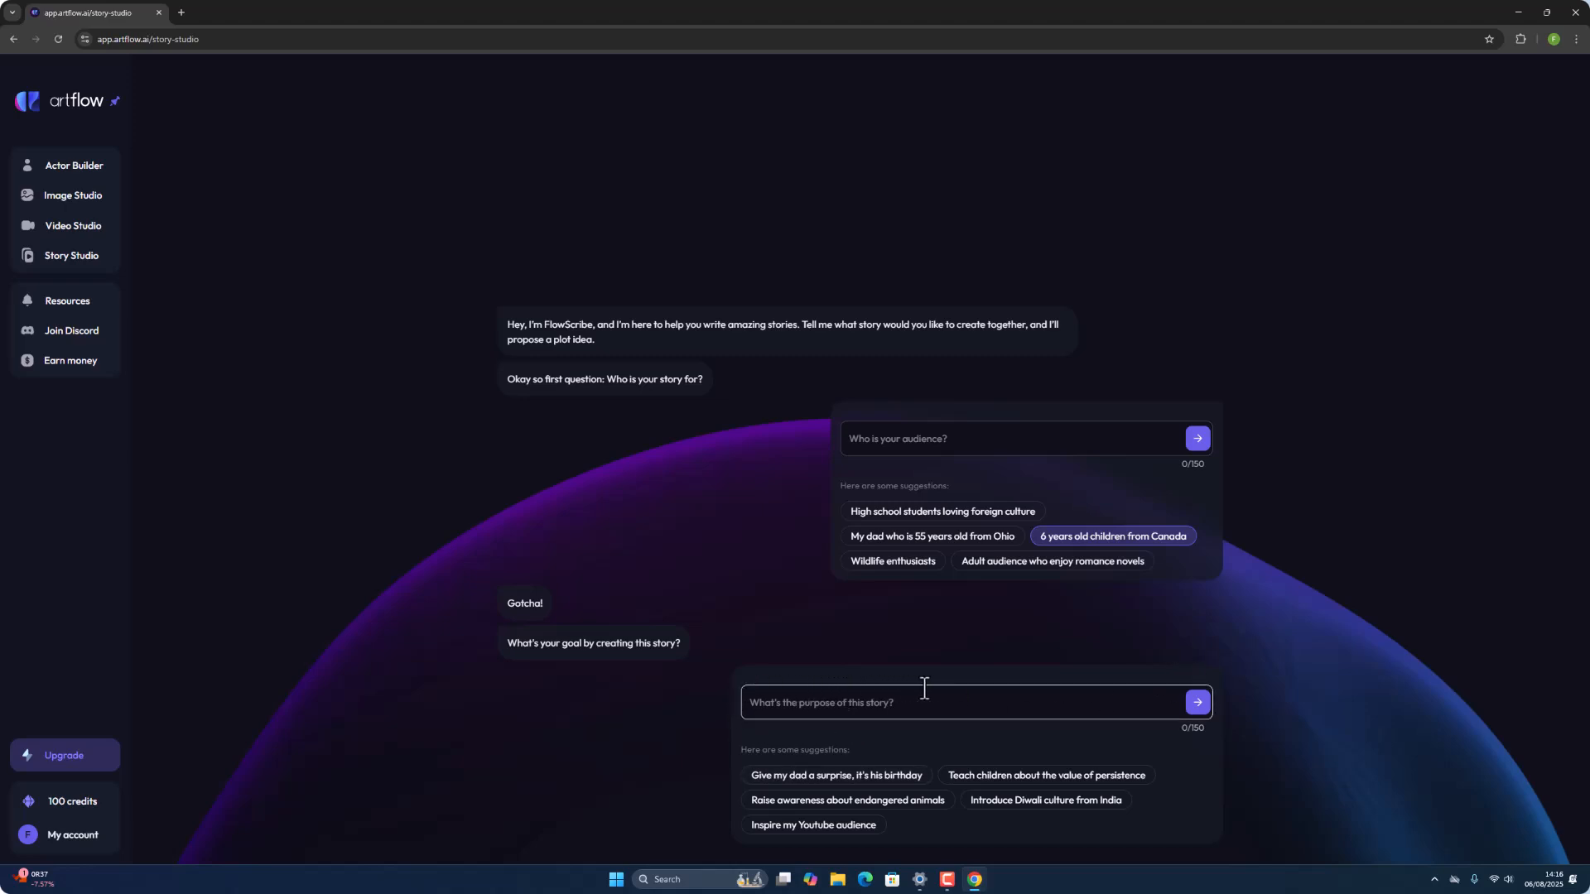
pyautogui.click(1048, 778)
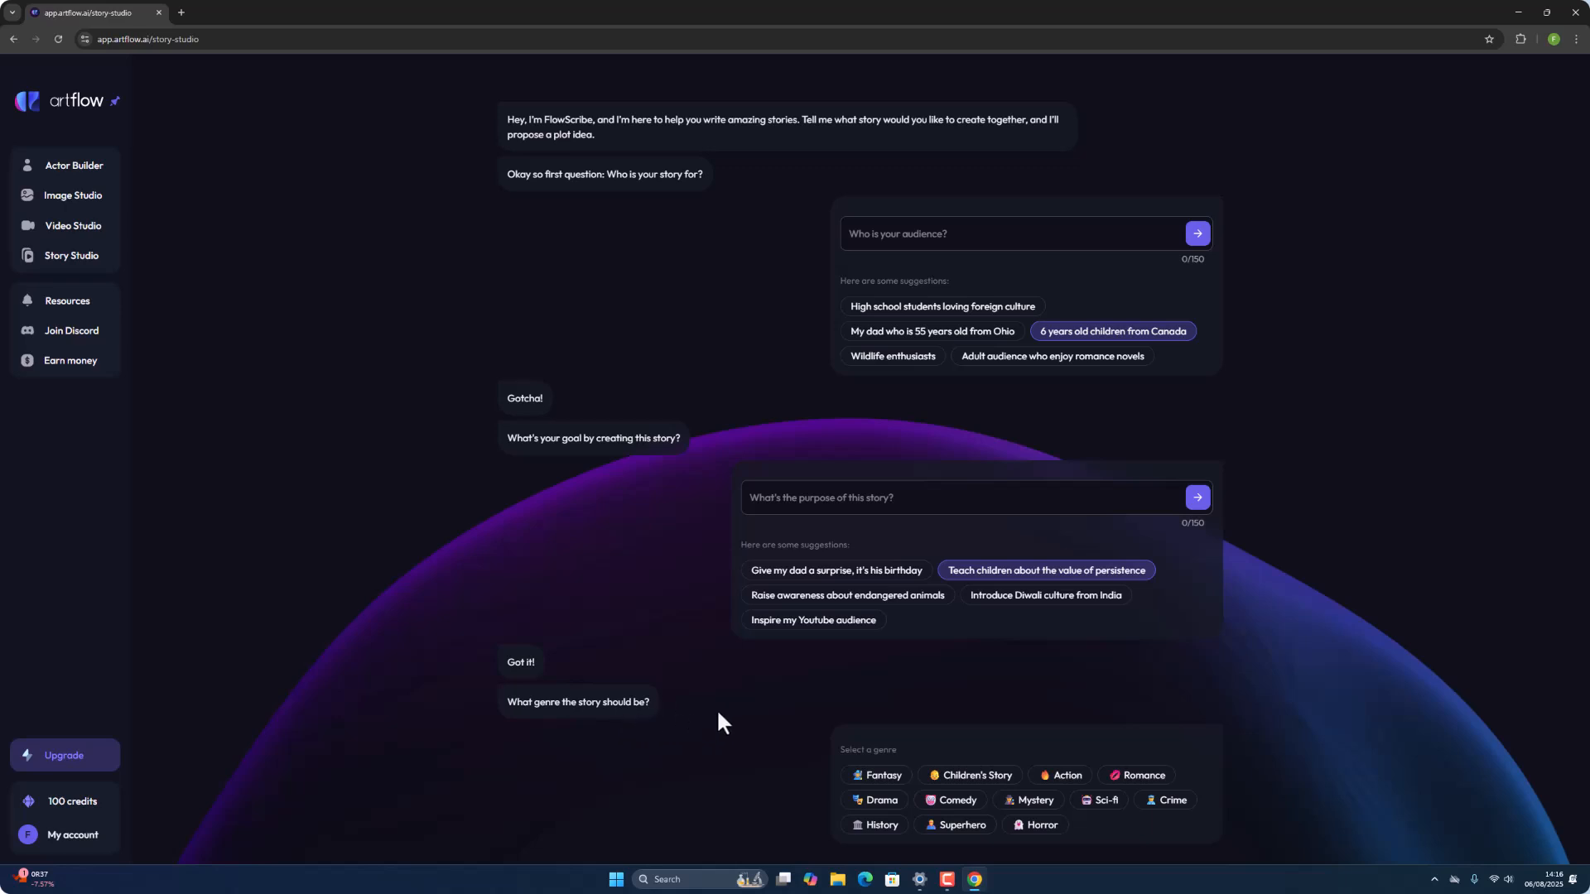
pyautogui.click(952, 782)
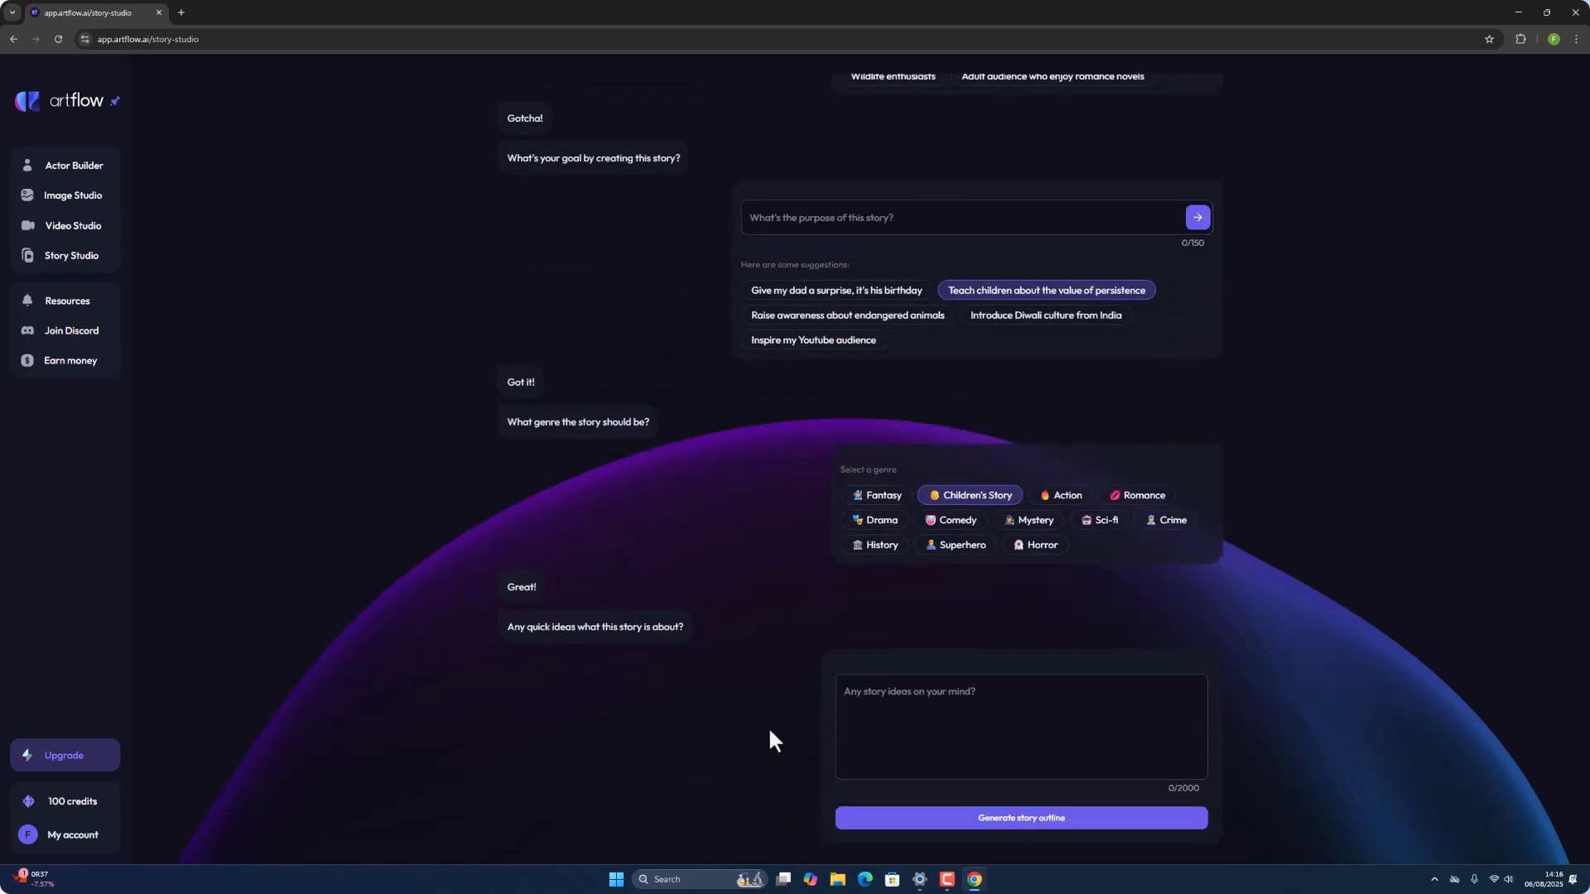
# Switch to ChatGPT in a separate browser tab and submit "i want to create story for years childrens give me some ideas"
pyautogui.click(895, 692)
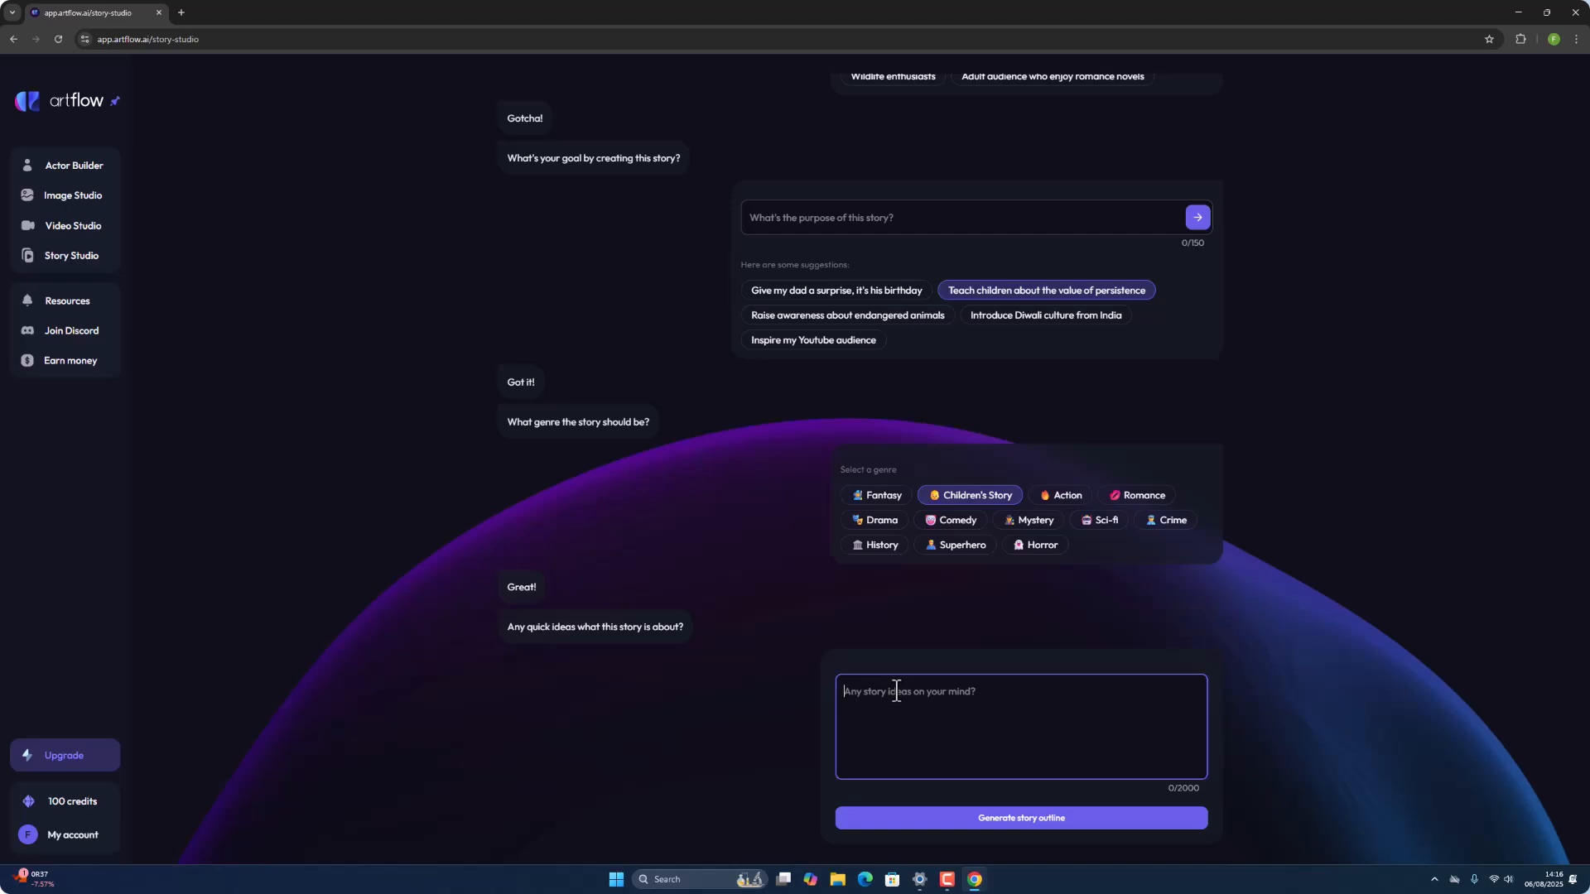
pyautogui.click(182, 10)
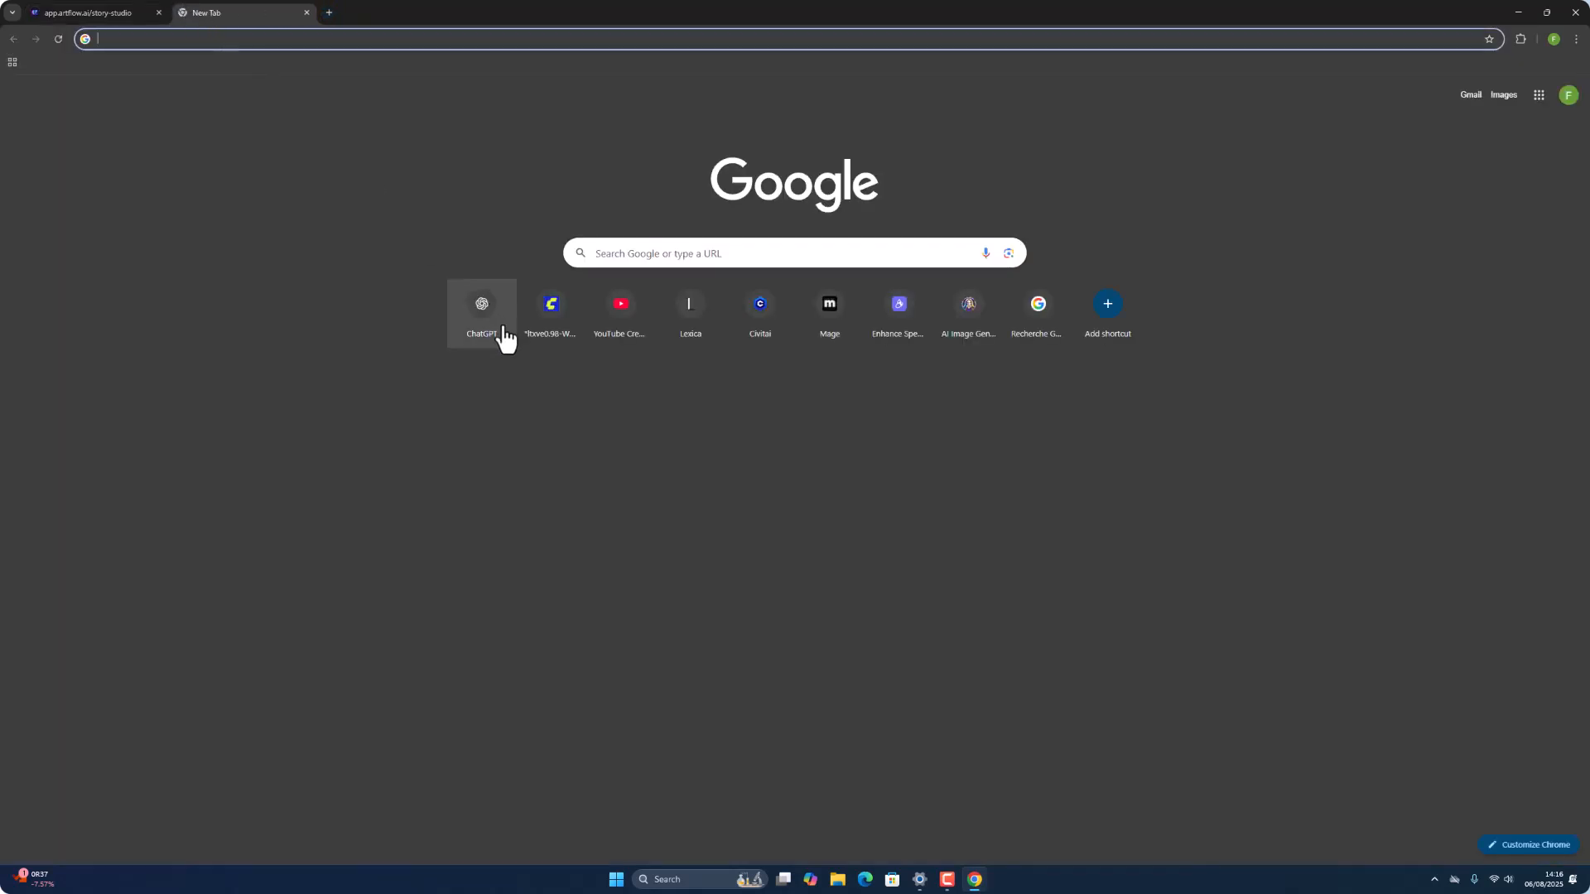
pyautogui.click(502, 331)
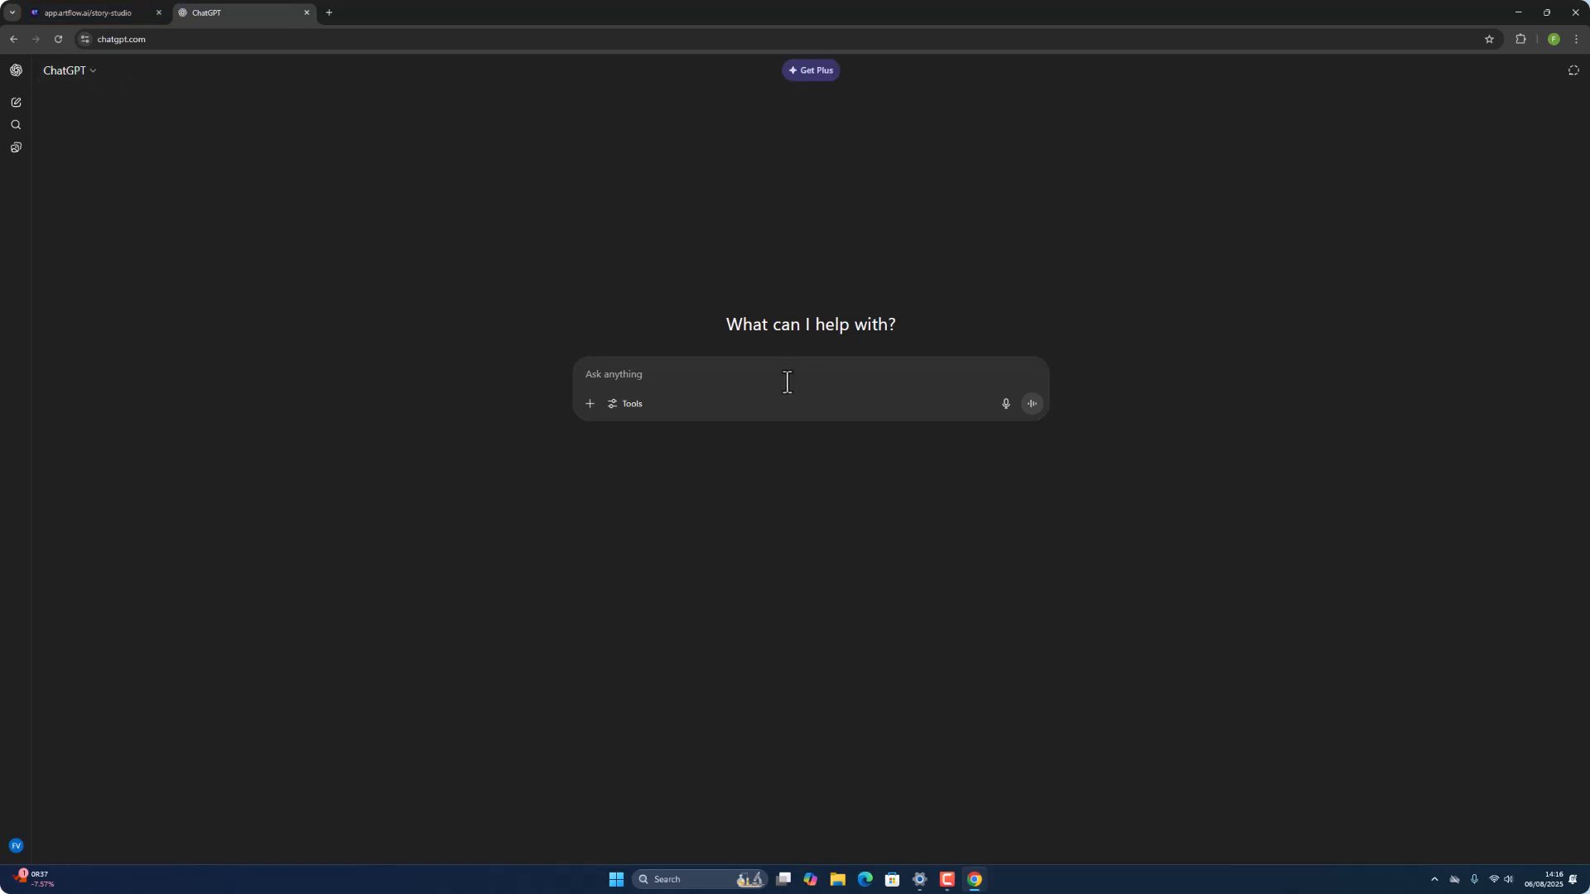
pyautogui.write('i want to create story for years childrens')
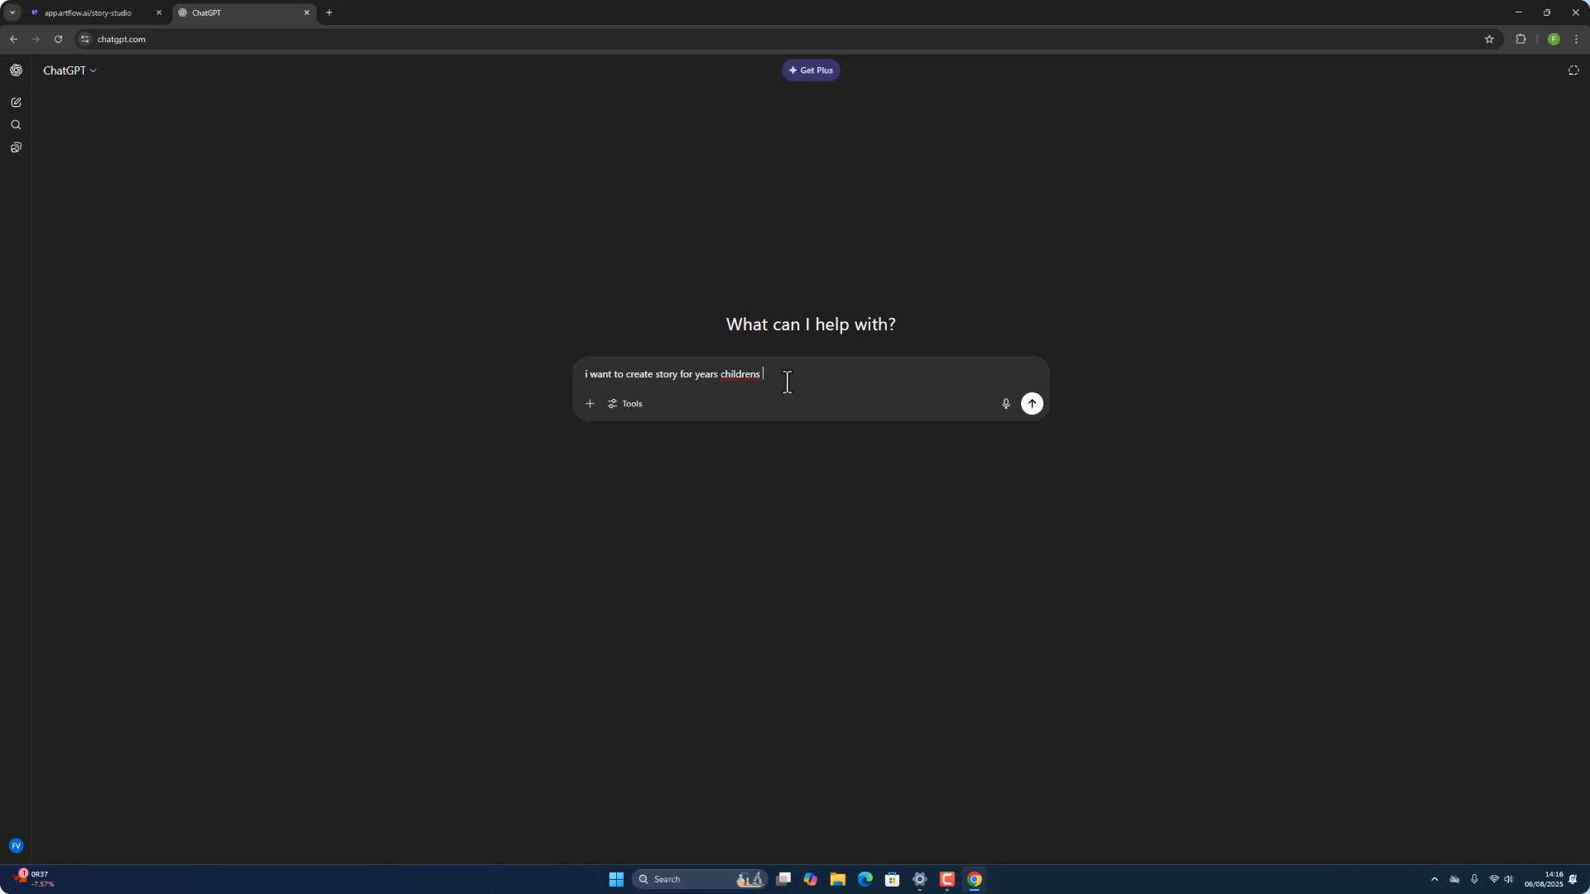
pyautogui.write('ve me some ideas')
pyautogui.press('Return')
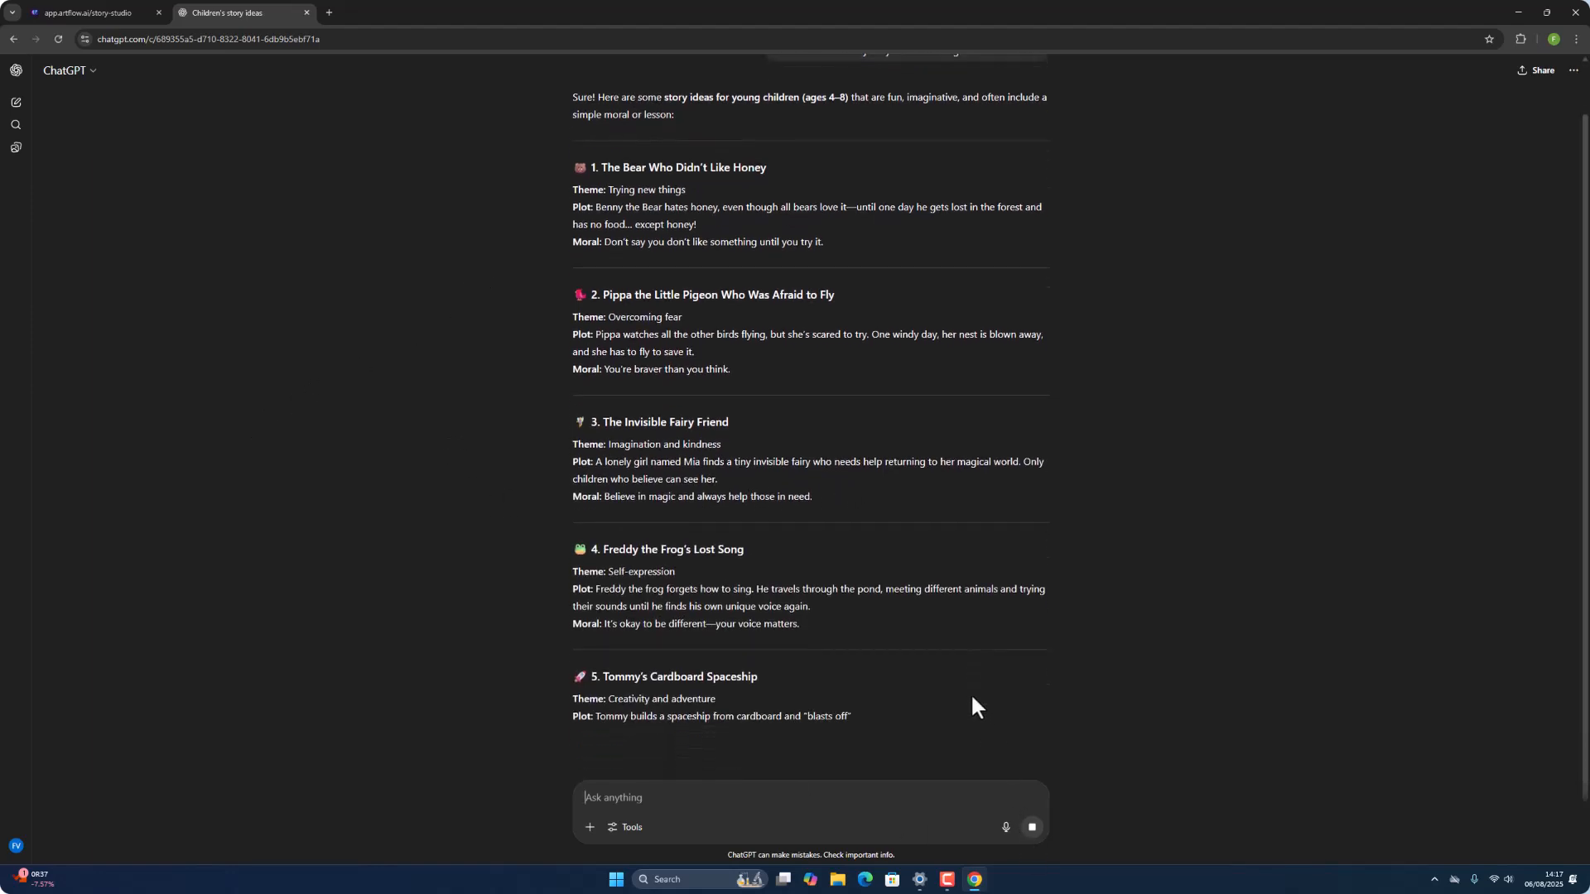
pyautogui.scroll(1, 970, 692)
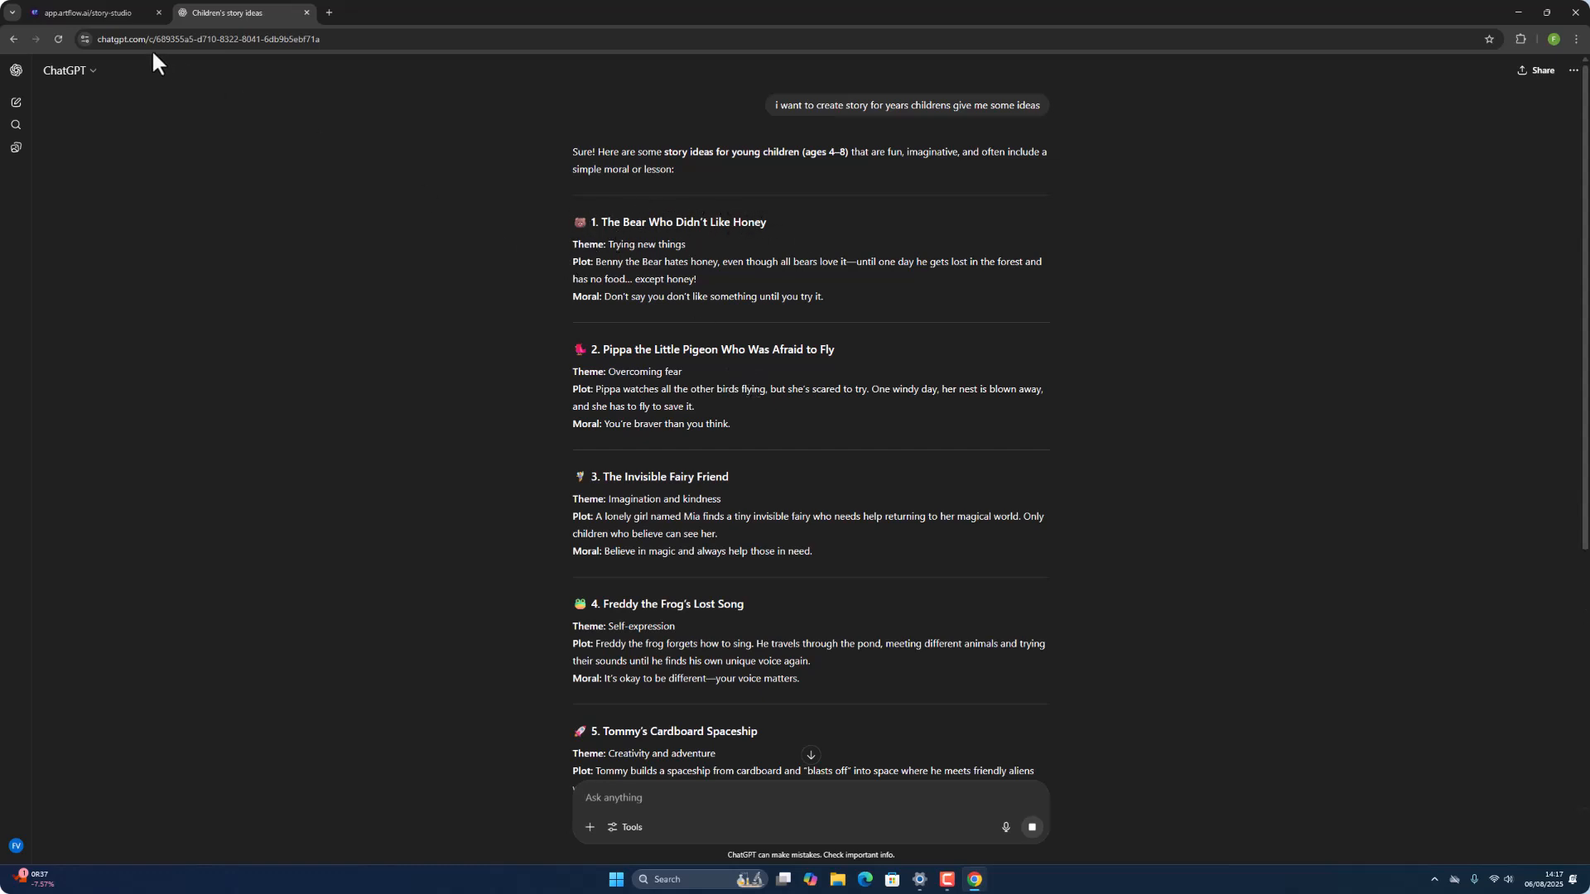
# Copy ChatGPT's second story idea, "Pippa the Little Pigeon Who Was Afraid to Fly", including its theme, plot and moral
pyautogui.click(79, 12)
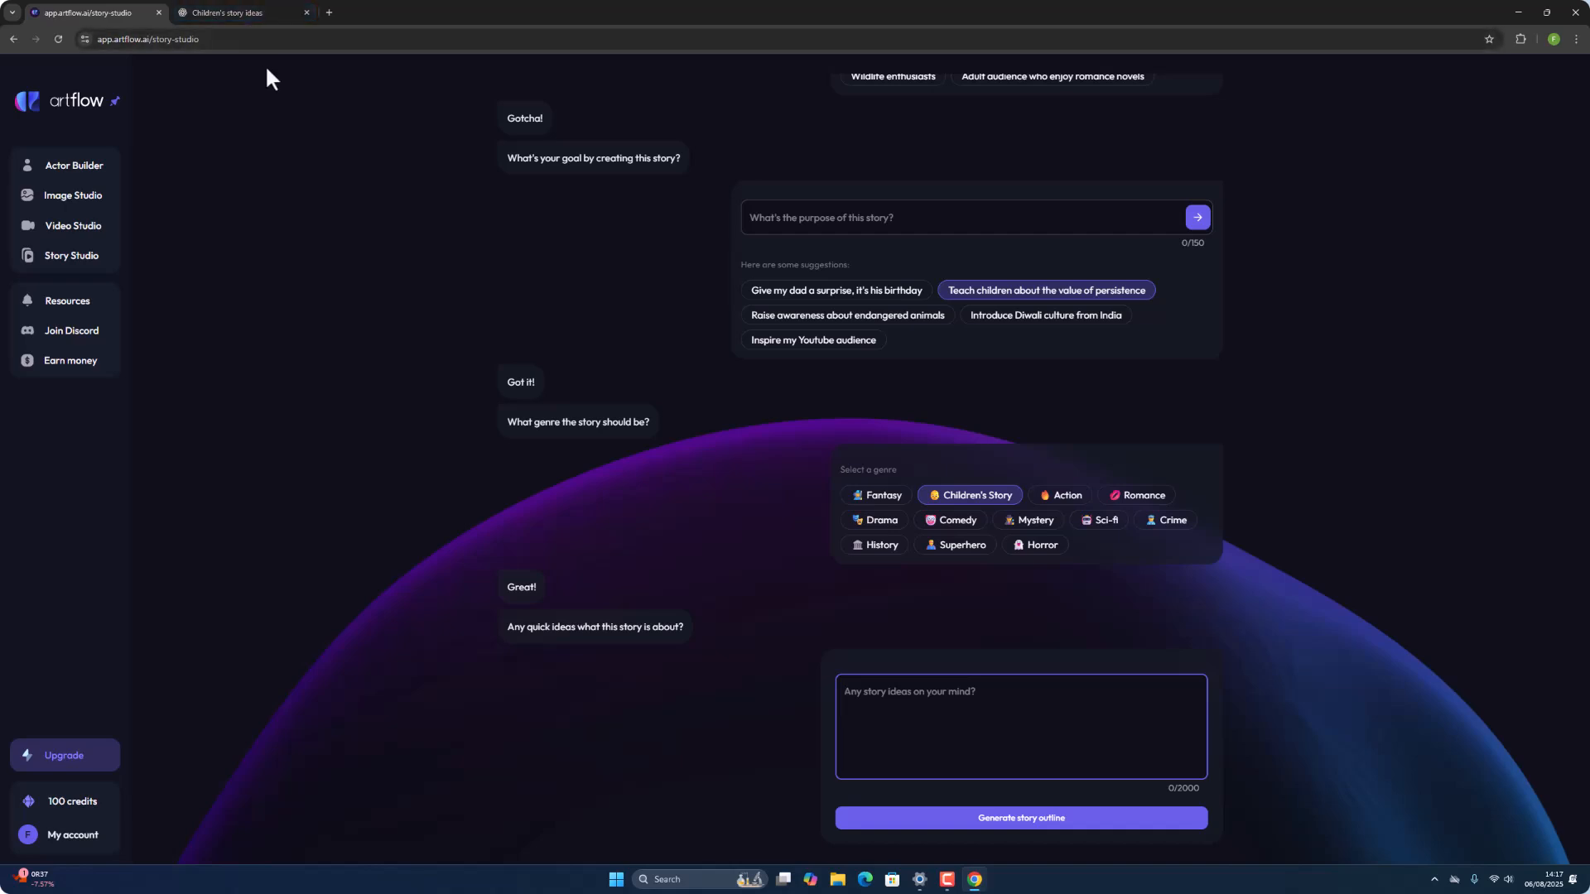
pyautogui.click(244, 12)
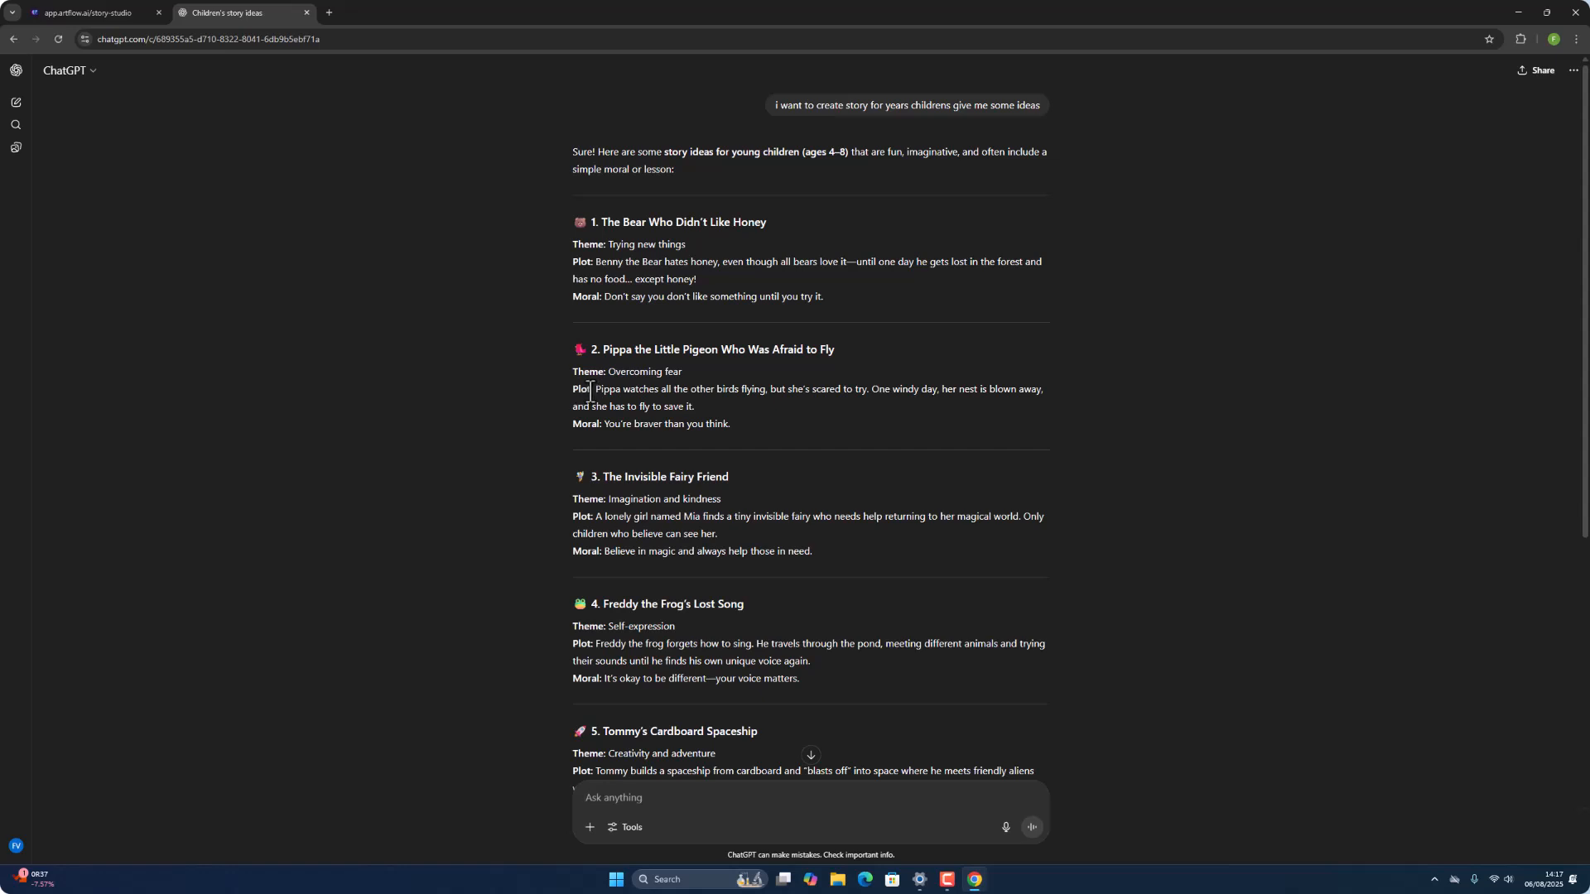
pyautogui.moveTo(595, 389); pyautogui.dragTo(602, 350)
pyautogui.rightClick(677, 419)
pyautogui.press('Escape')
pyautogui.rightClick(603, 350)
pyautogui.click(623, 368)
# Paste the Pippa idea into Artflow's story idea field, remove the leading emoji and number, and generate the story outline
pyautogui.click(88, 13)
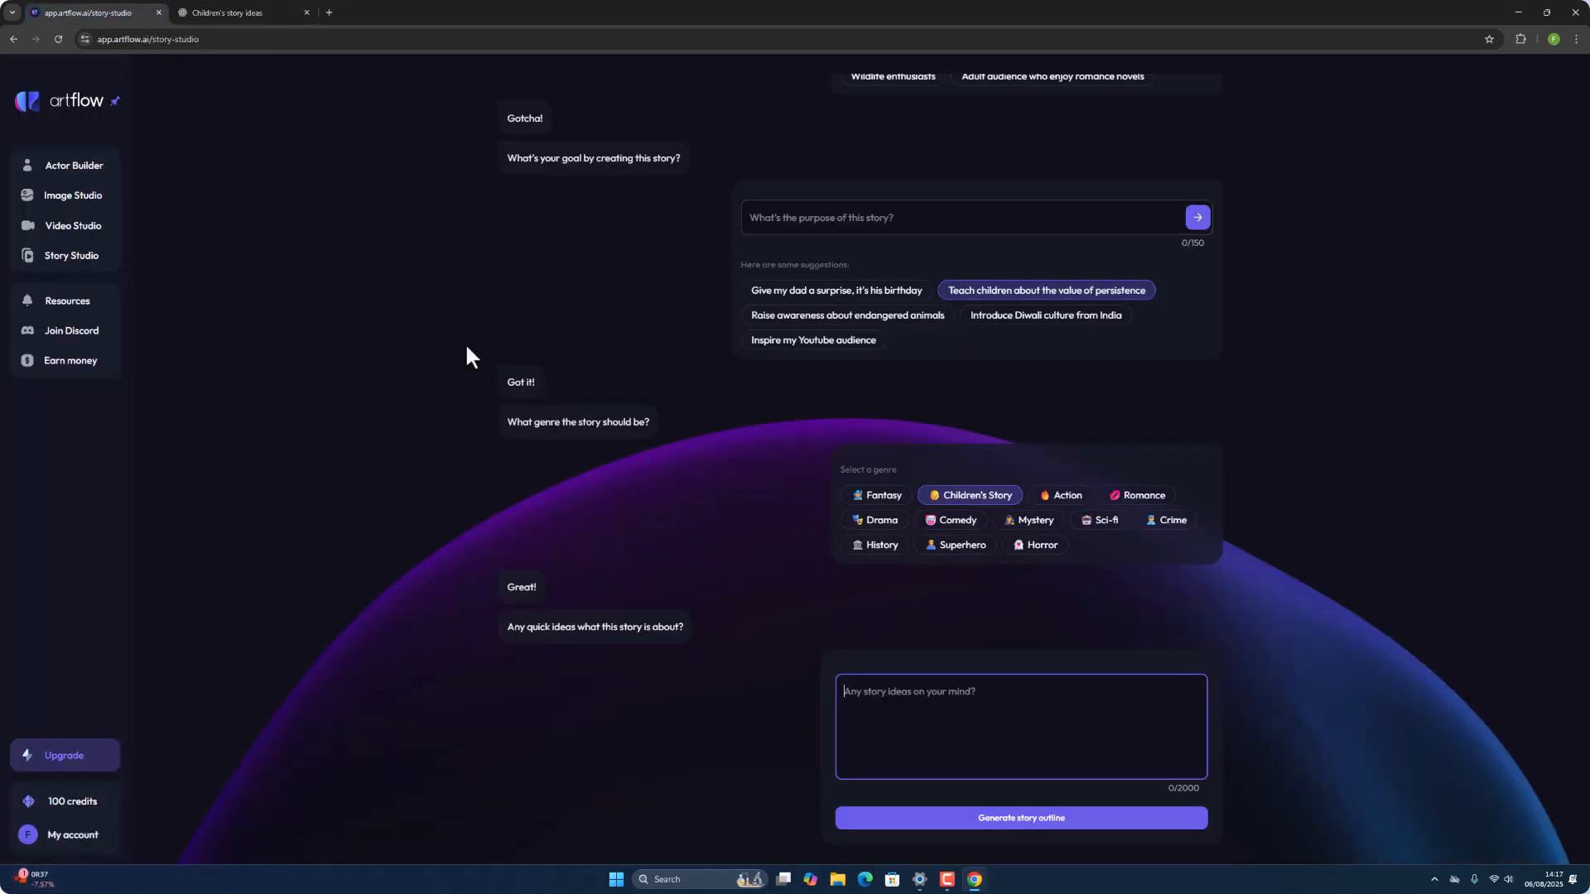
pyautogui.rightClick(853, 687)
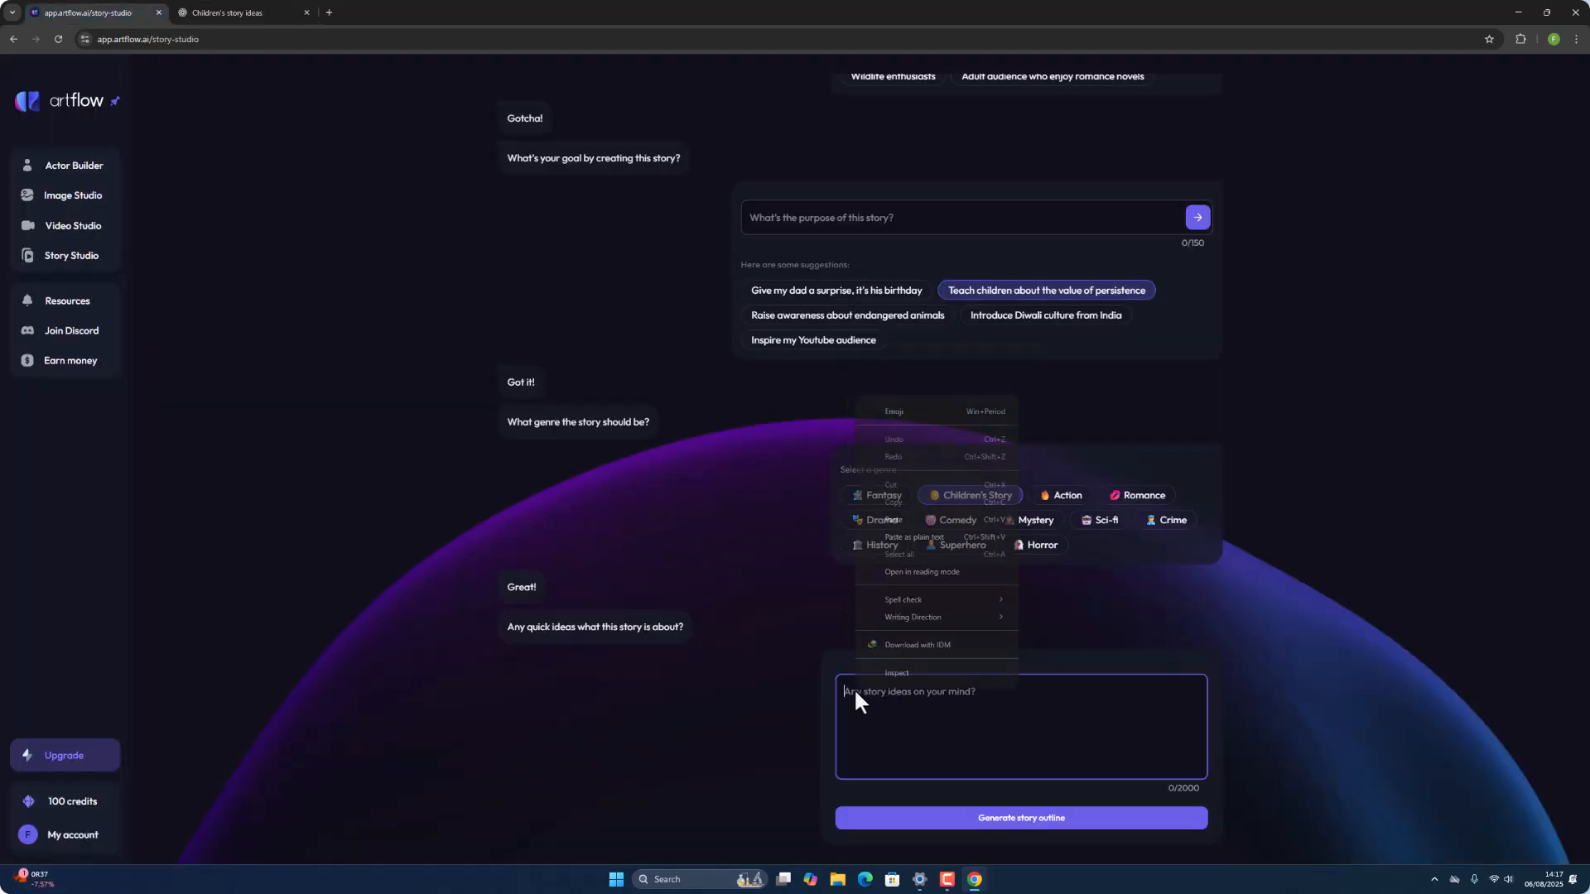
pyautogui.click(911, 516)
pyautogui.moveTo(867, 676); pyautogui.dragTo(838, 665)
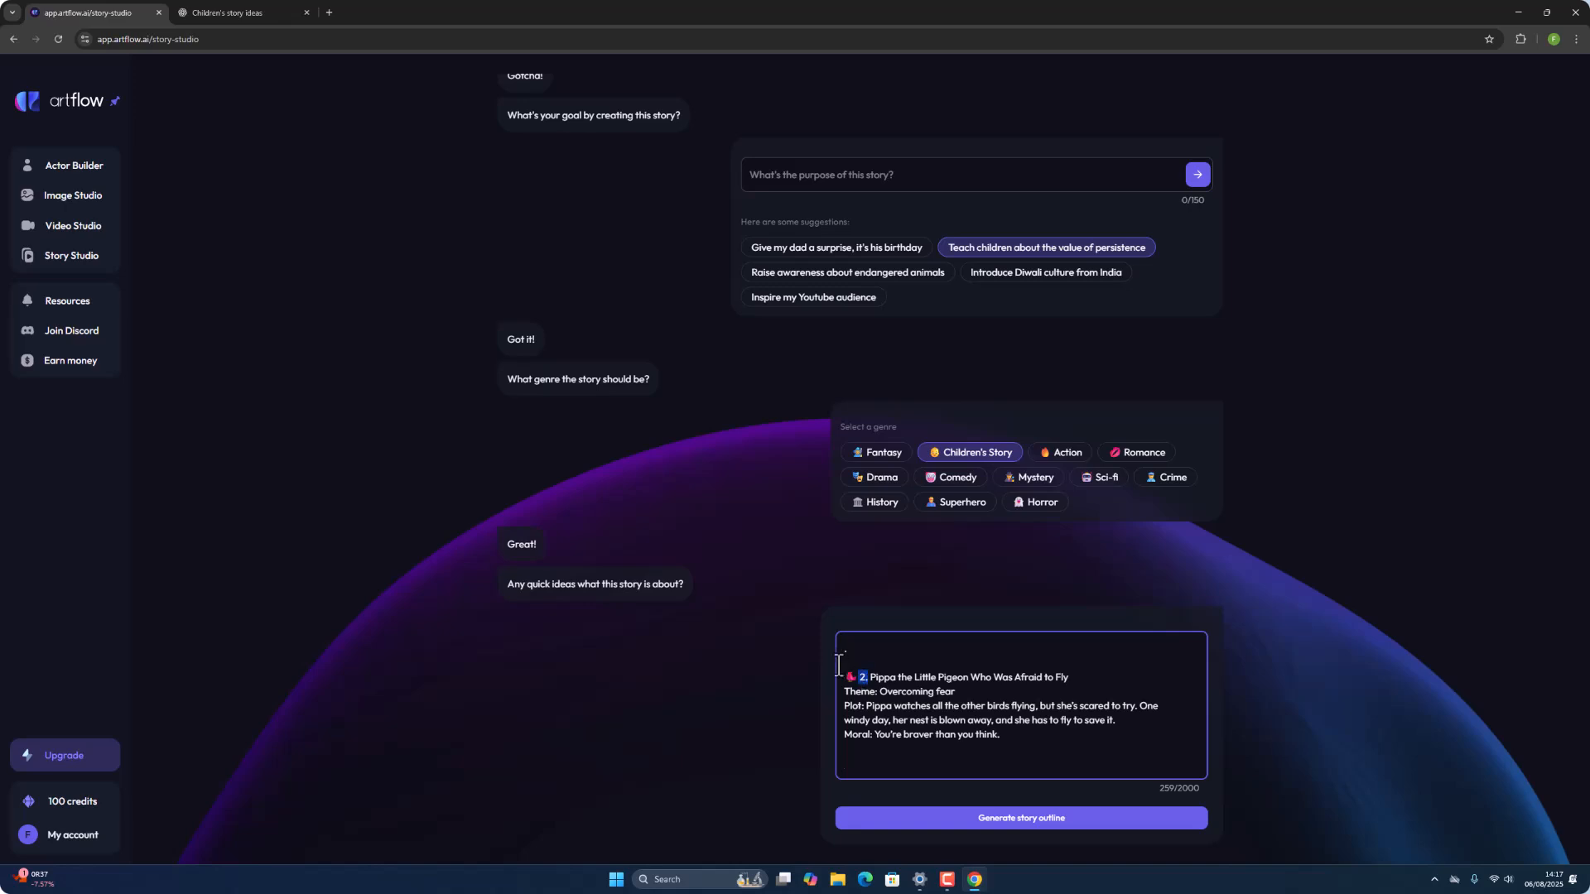
pyautogui.press('BackSpace')
pyautogui.click(987, 818)
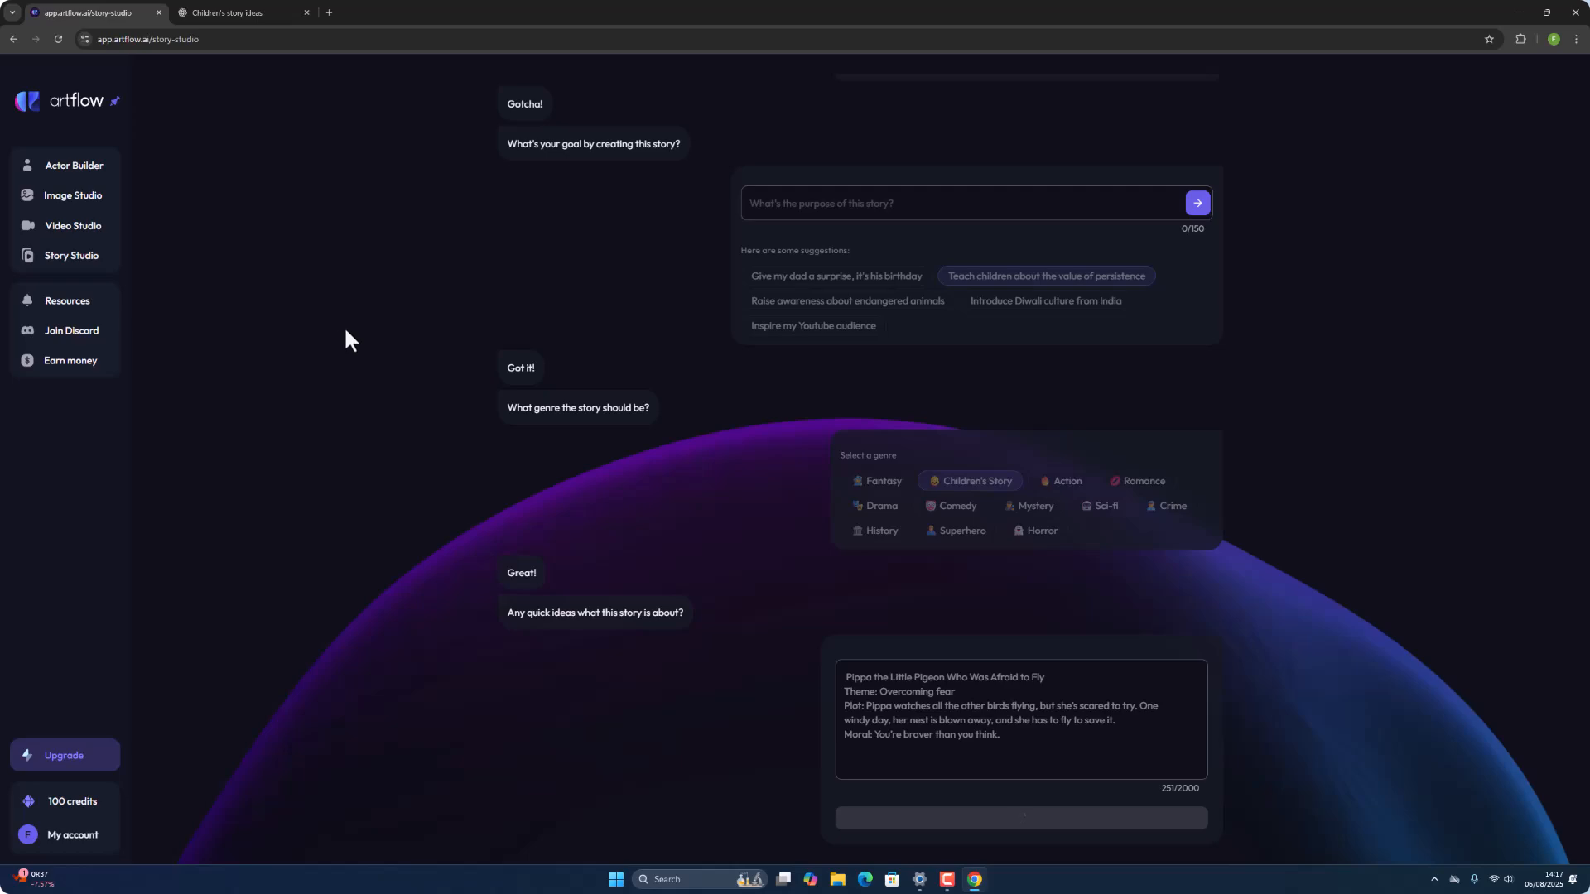
pyautogui.press('F9')
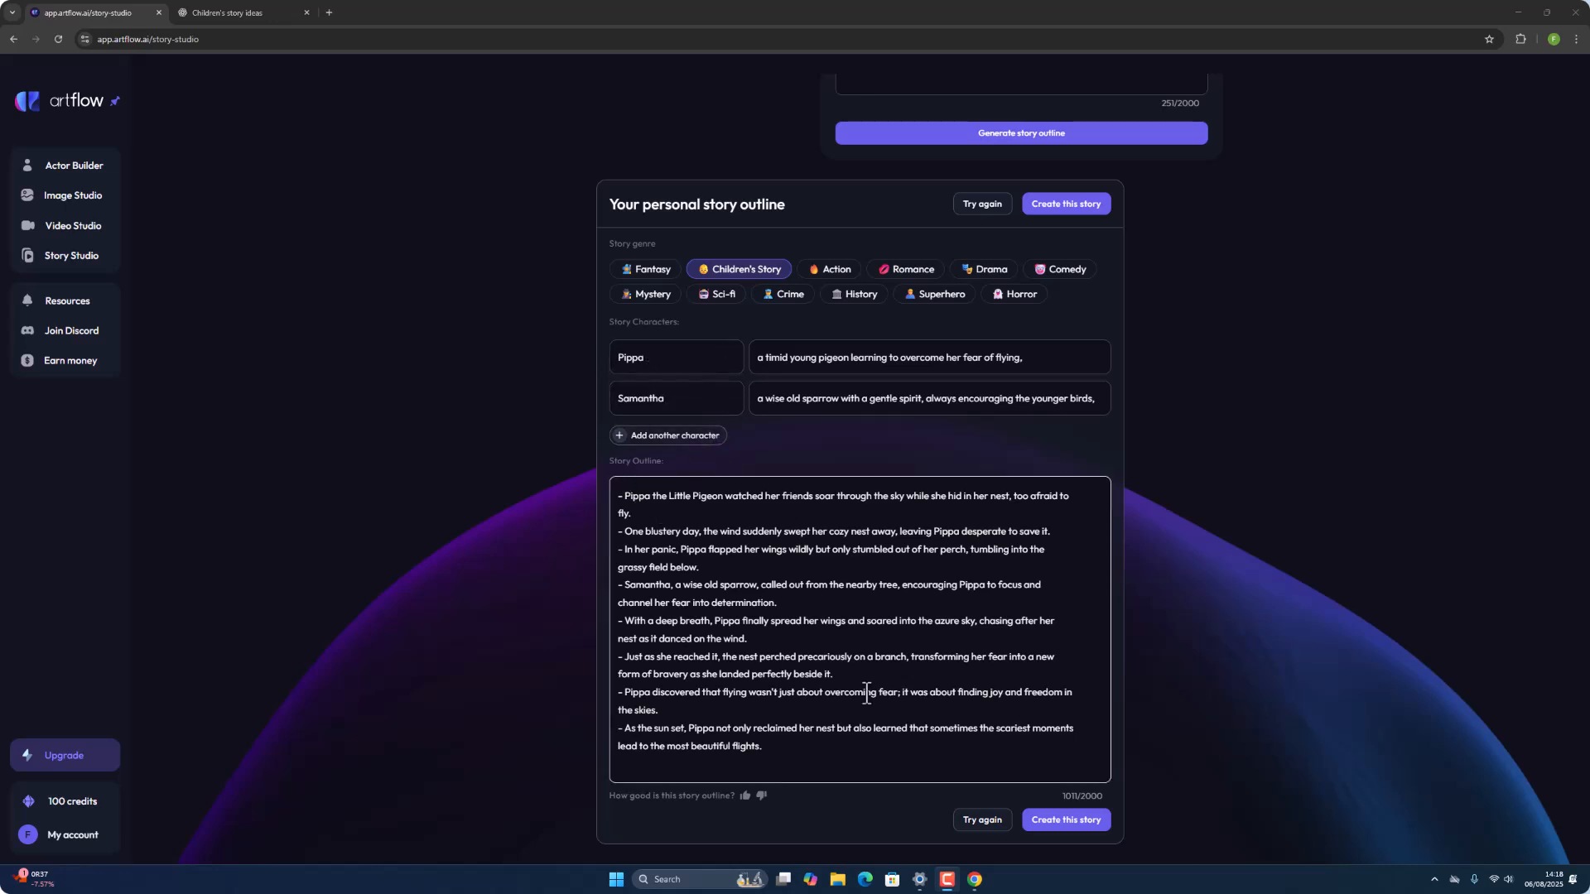
# Create the story from the generated outline and choose the Vertical 9:16 format
pyautogui.click(1068, 824)
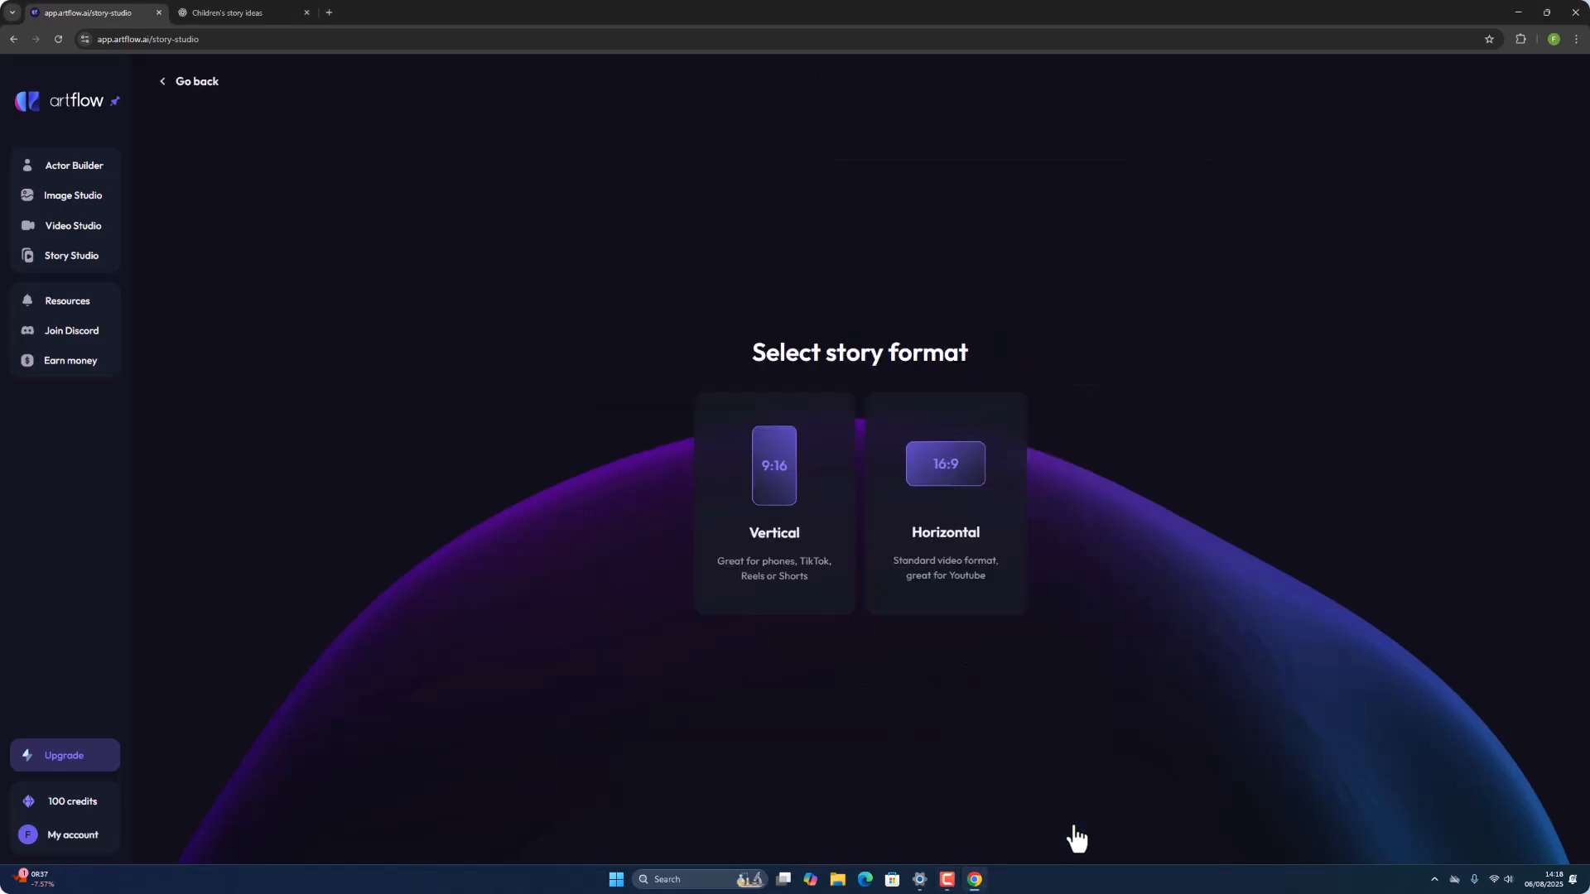
pyautogui.click(842, 538)
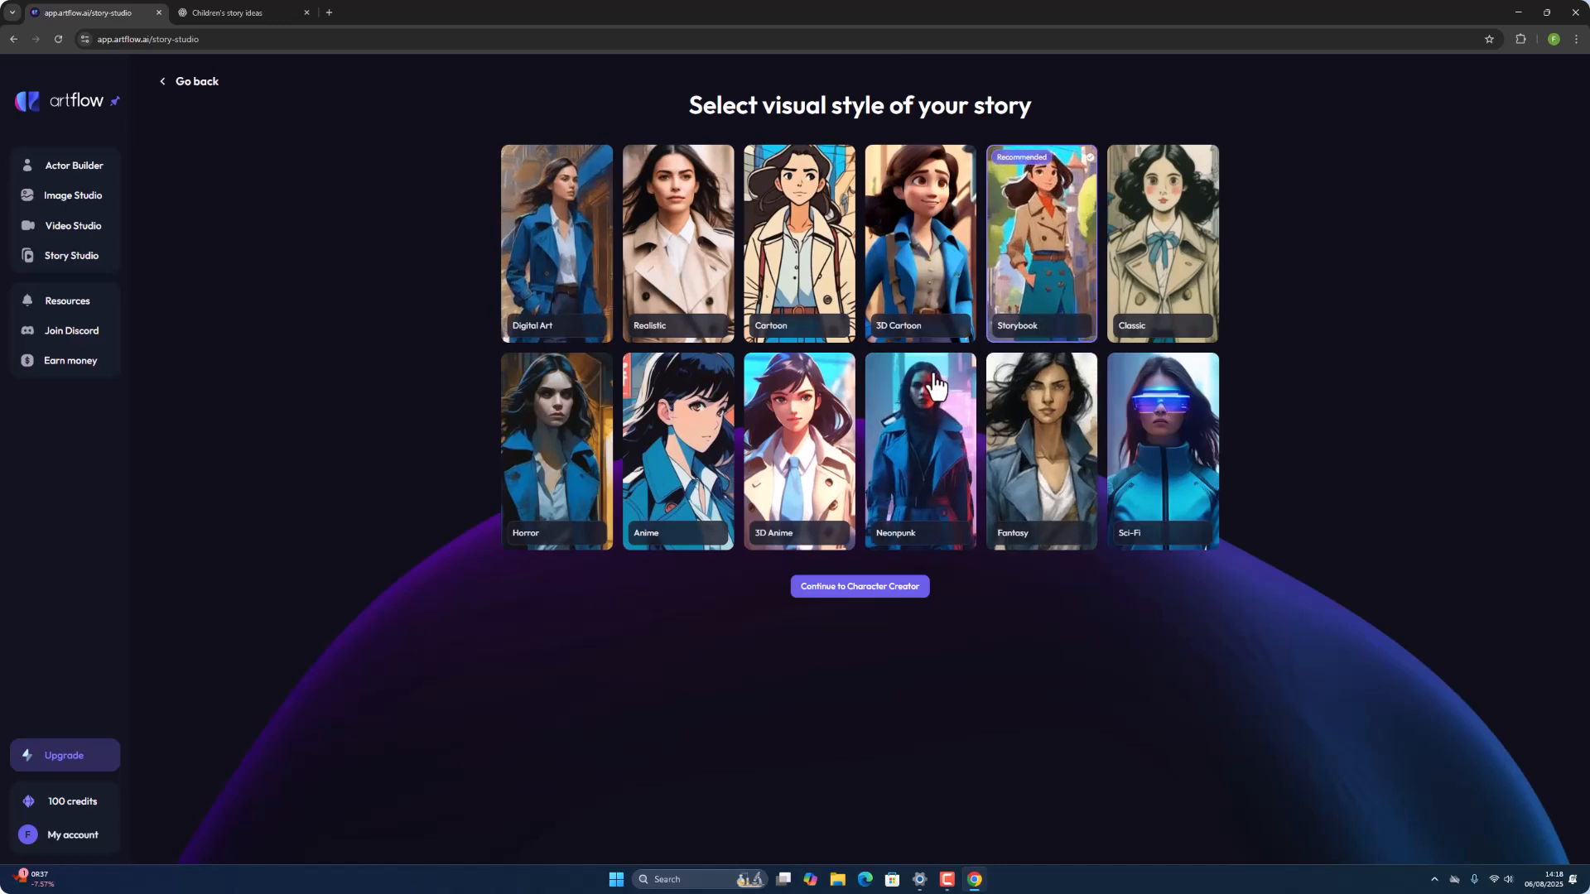
# Choose the Anime visual style, keep the generated characters Pippa and Samantha, and continue to the storyboard
pyautogui.click(683, 418)
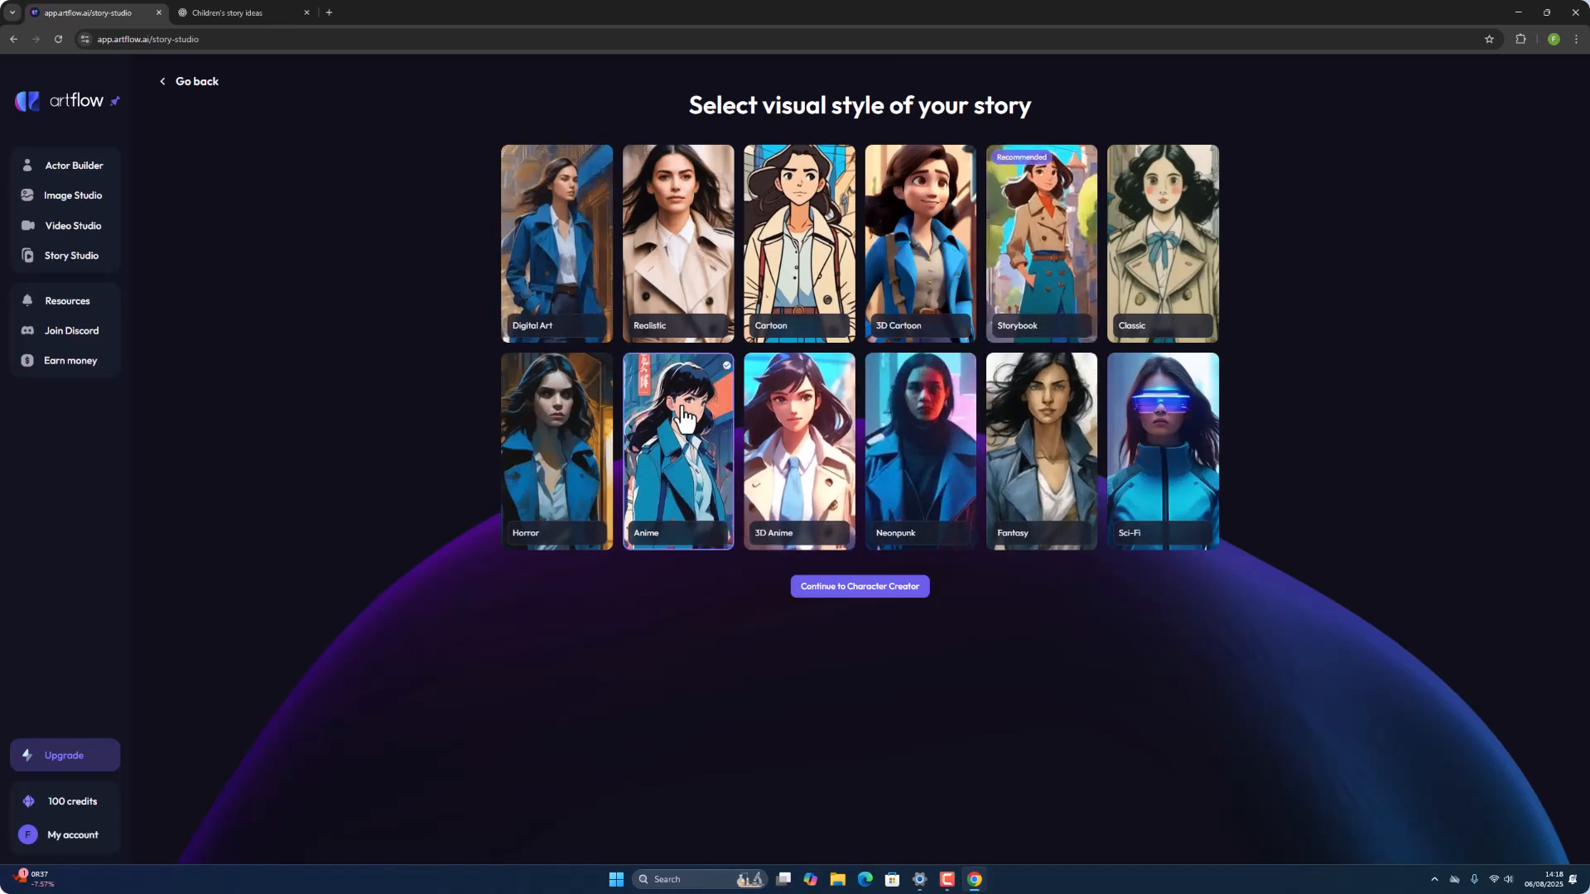
pyautogui.click(863, 588)
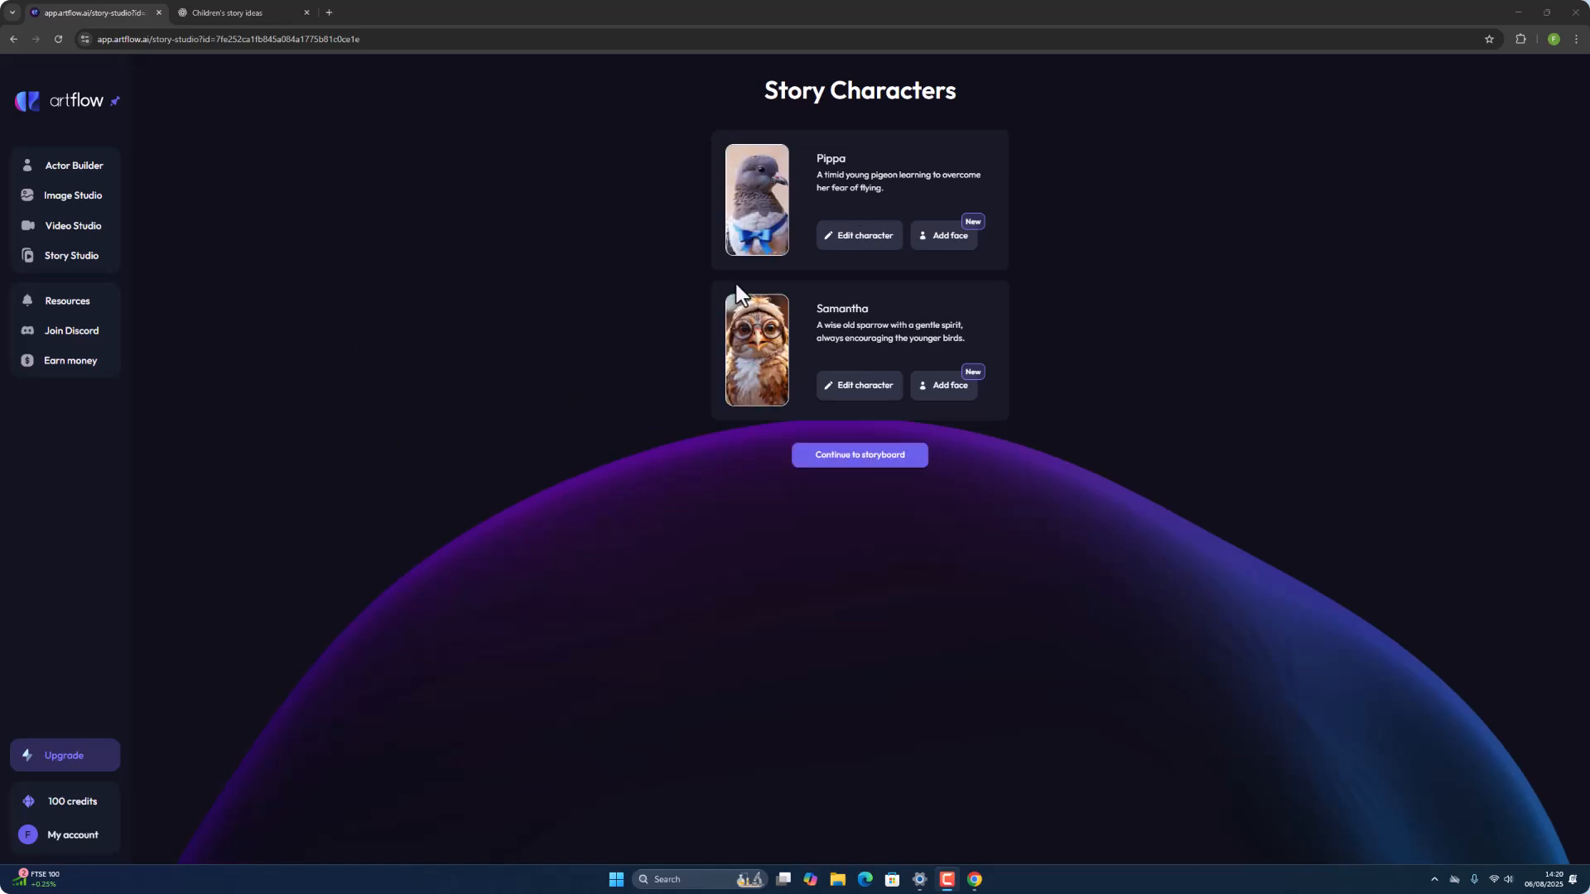
pyautogui.click(842, 462)
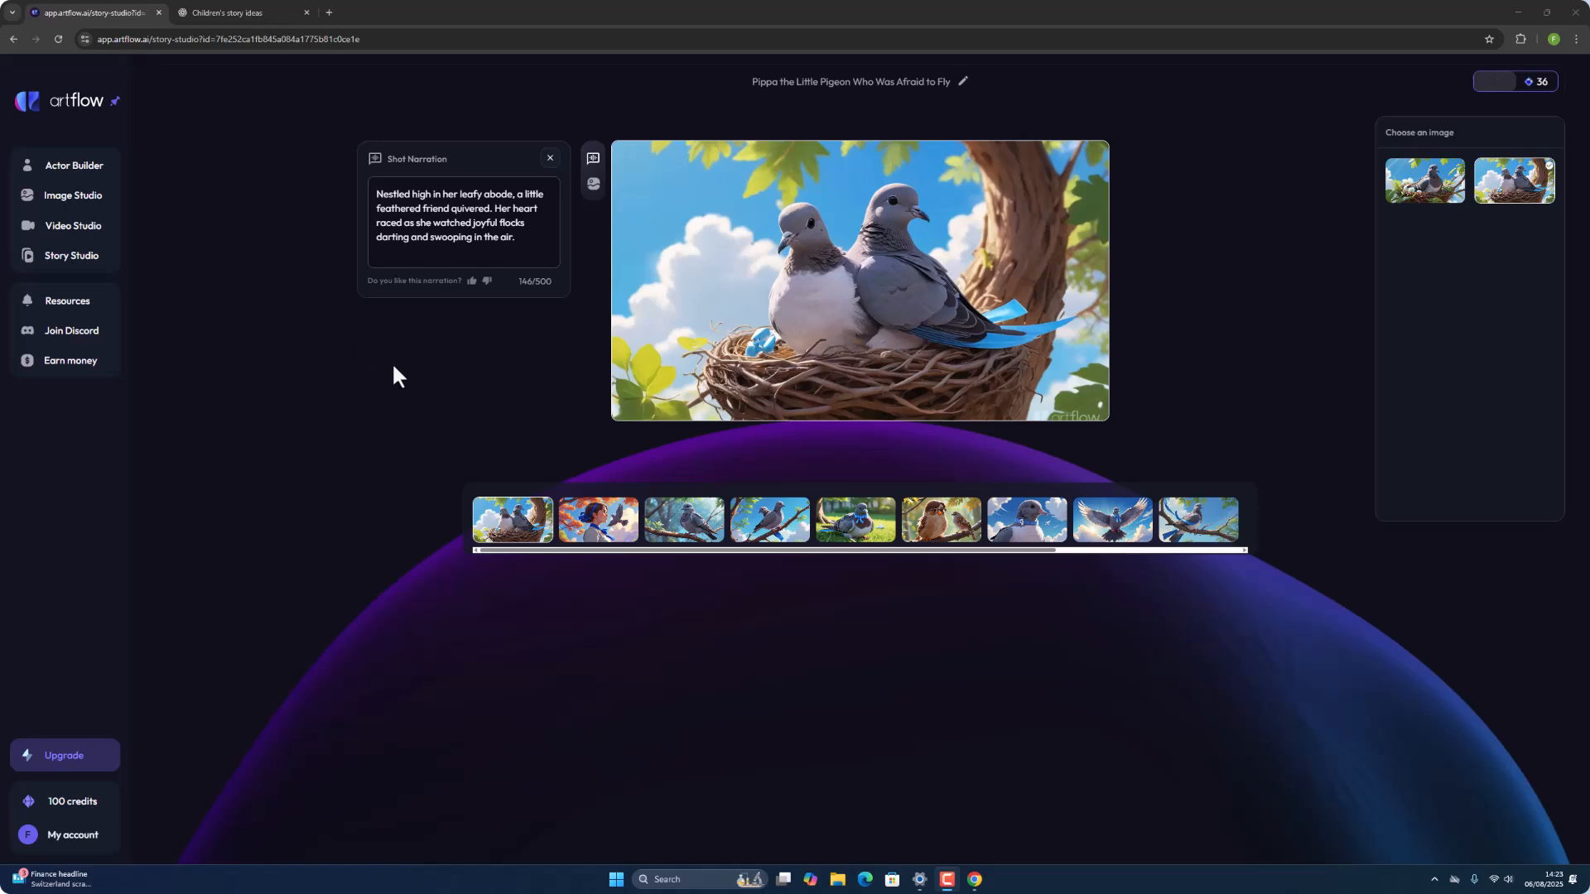
# Choose the image of the single pigeon on its nest for the storyboard's first shot
pyautogui.moveTo(643, 548); pyautogui.dragTo(909, 560)
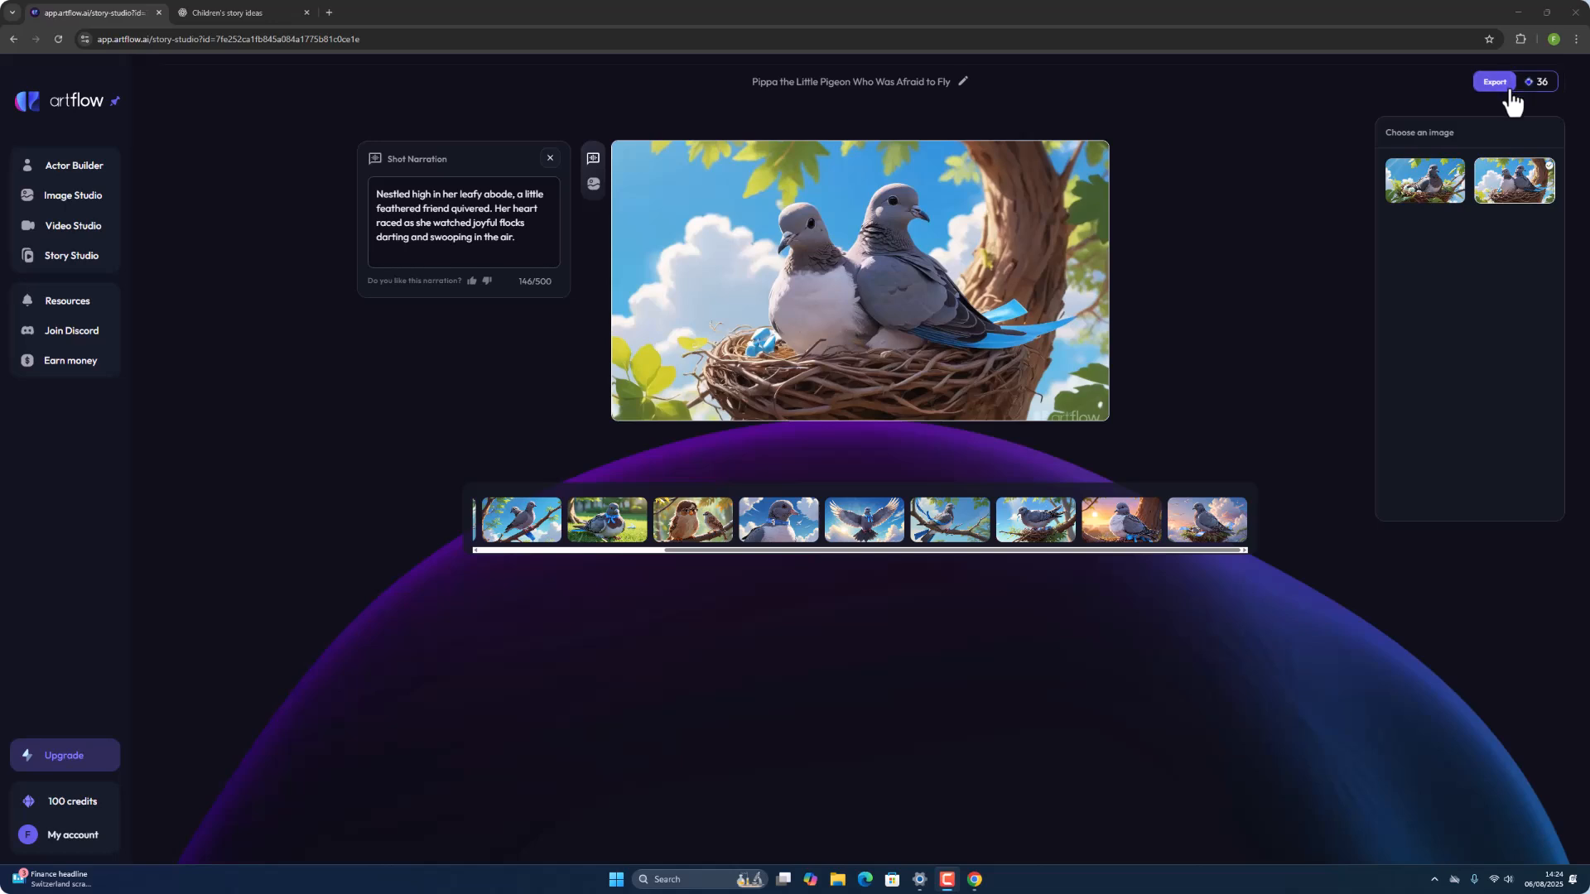
pyautogui.moveTo(781, 549); pyautogui.dragTo(594, 550)
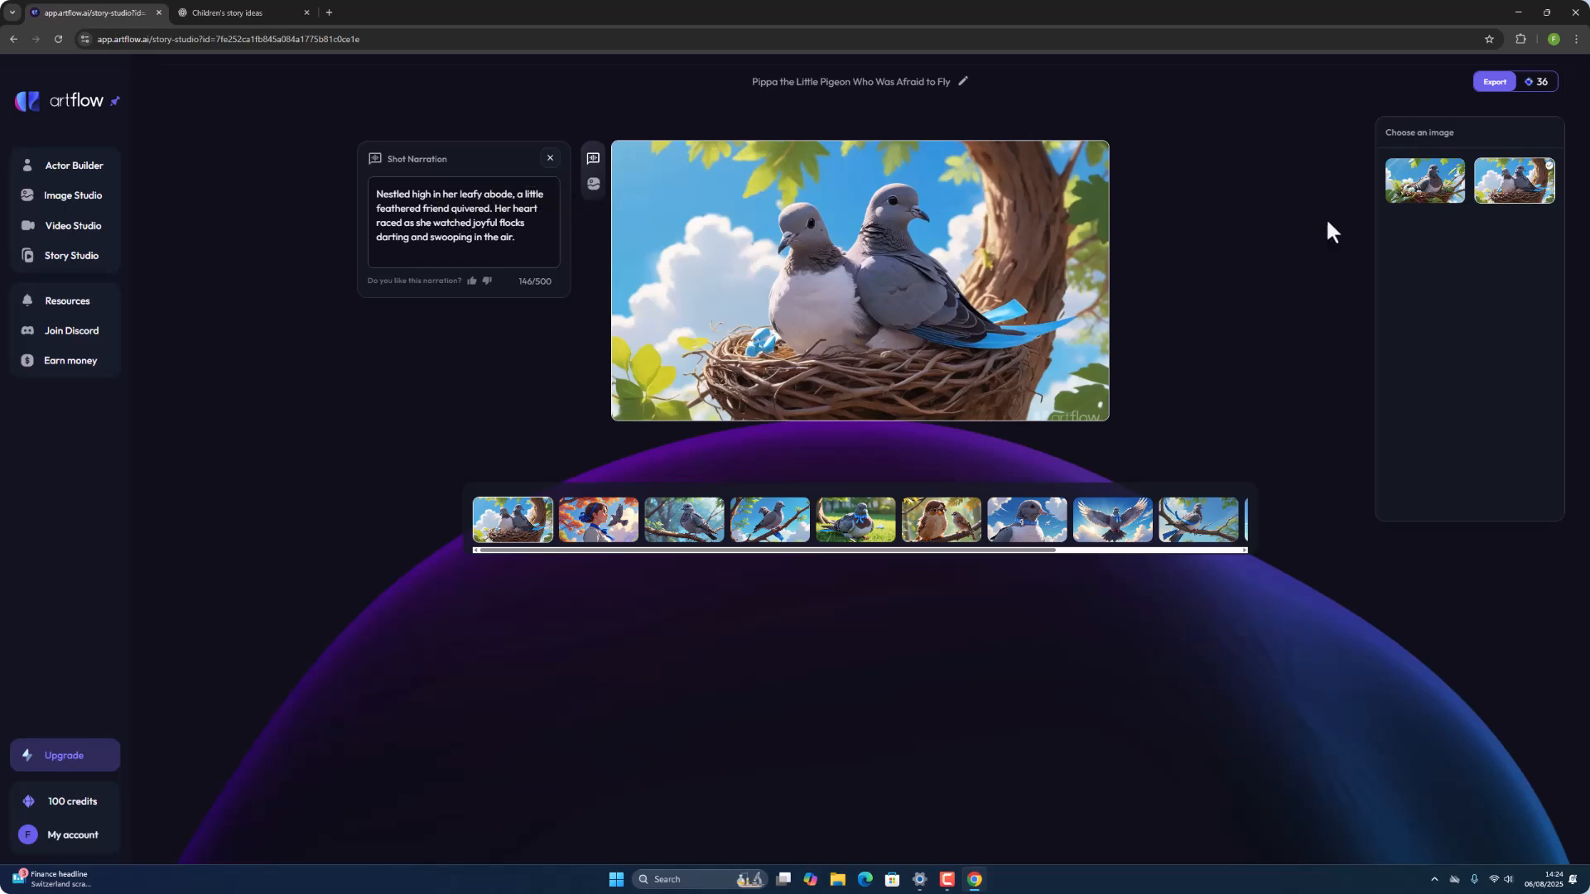
pyautogui.click(1426, 202)
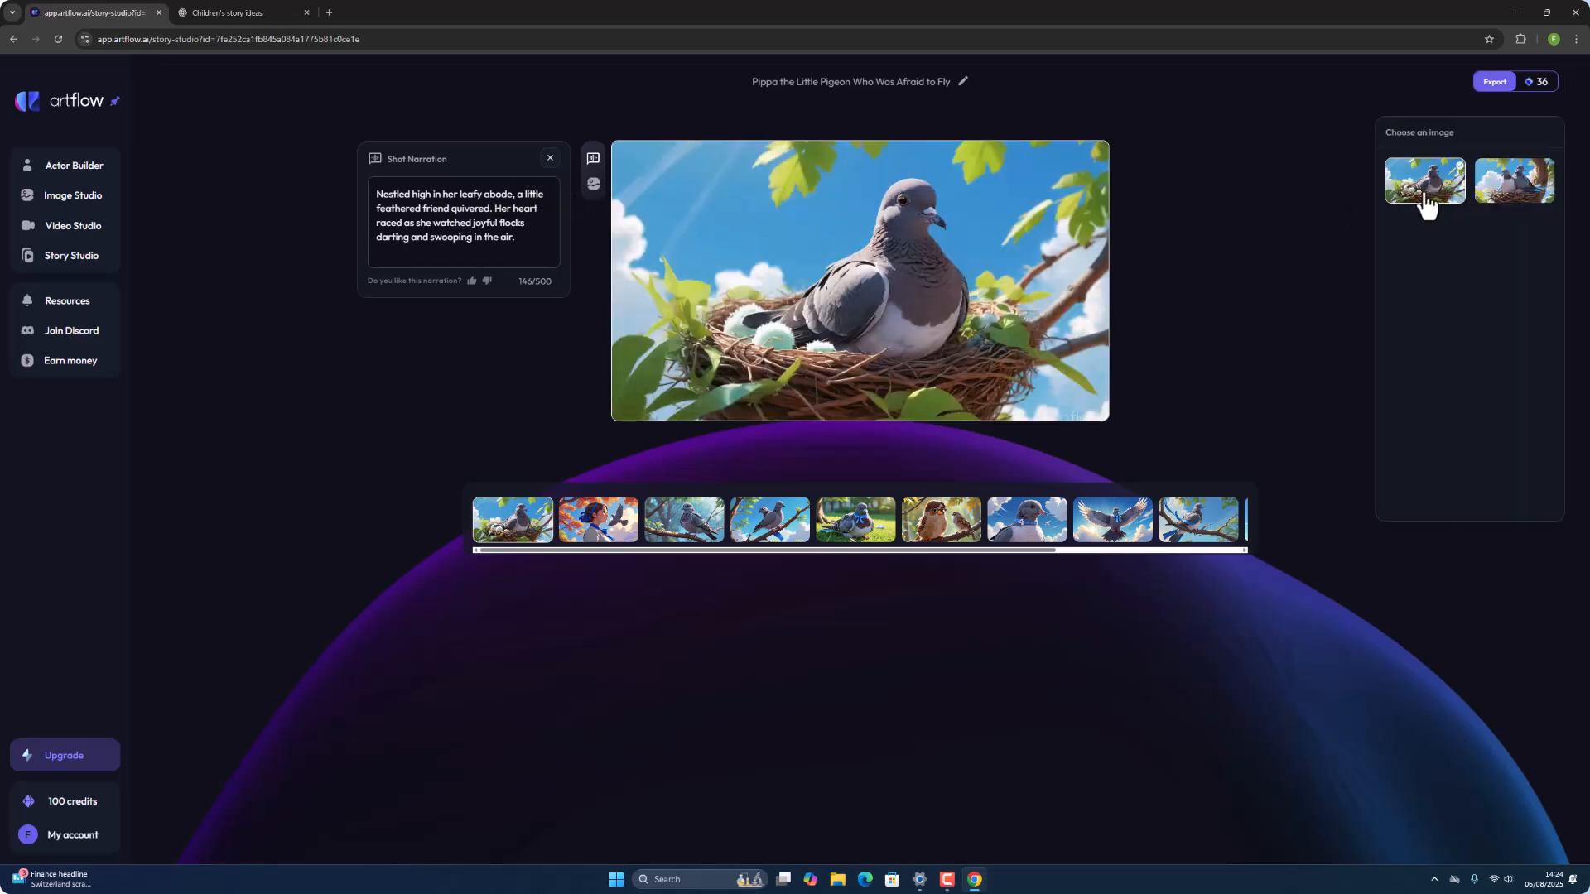
pyautogui.click(575, 534)
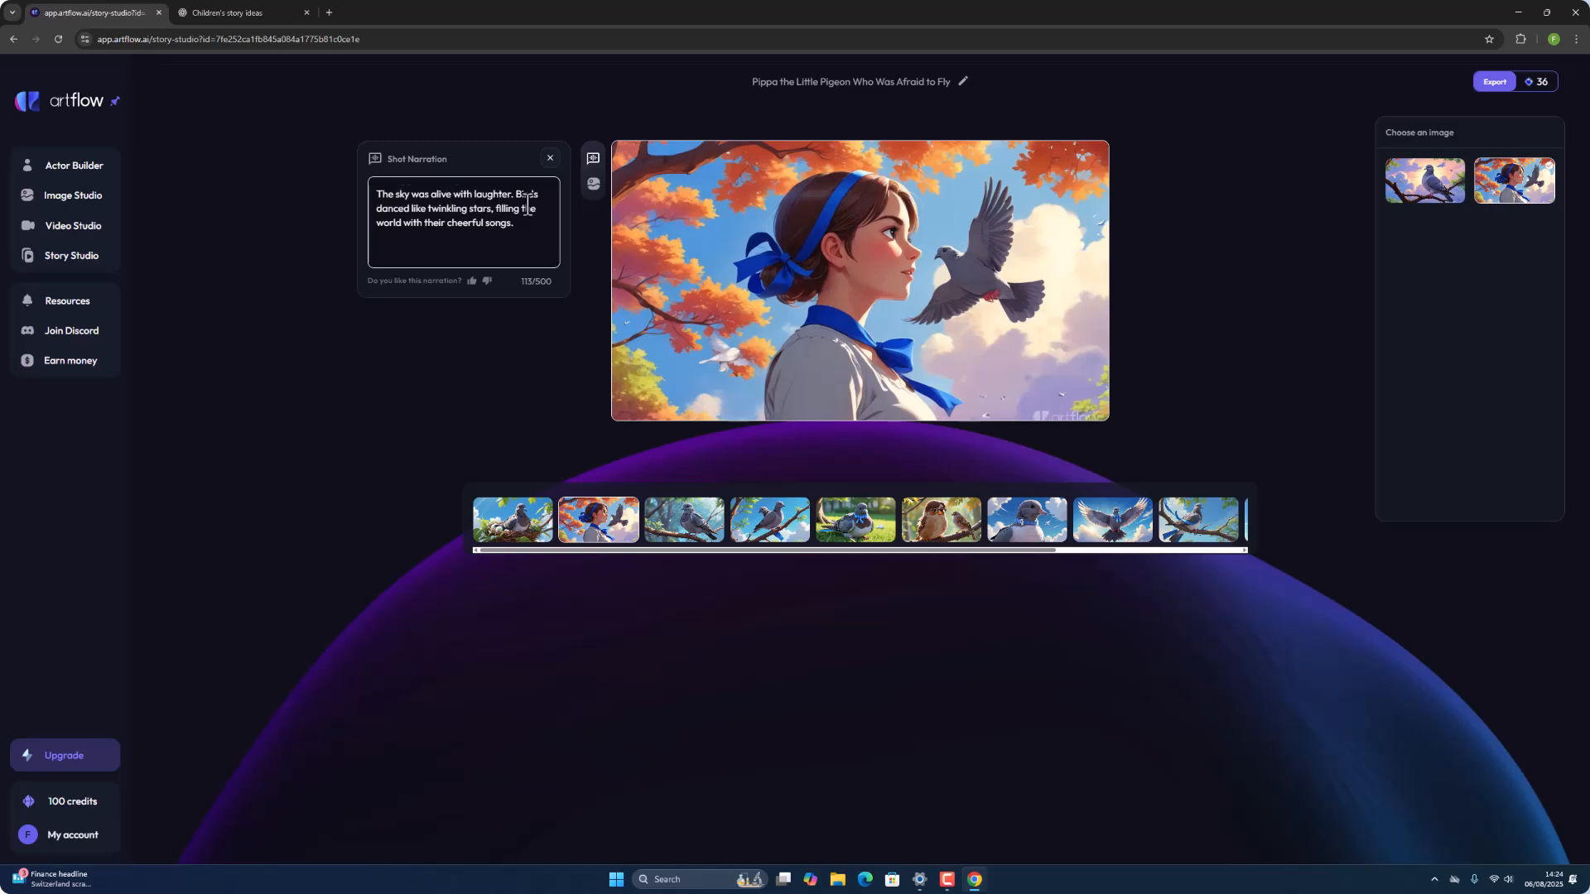
pyautogui.click(1420, 190)
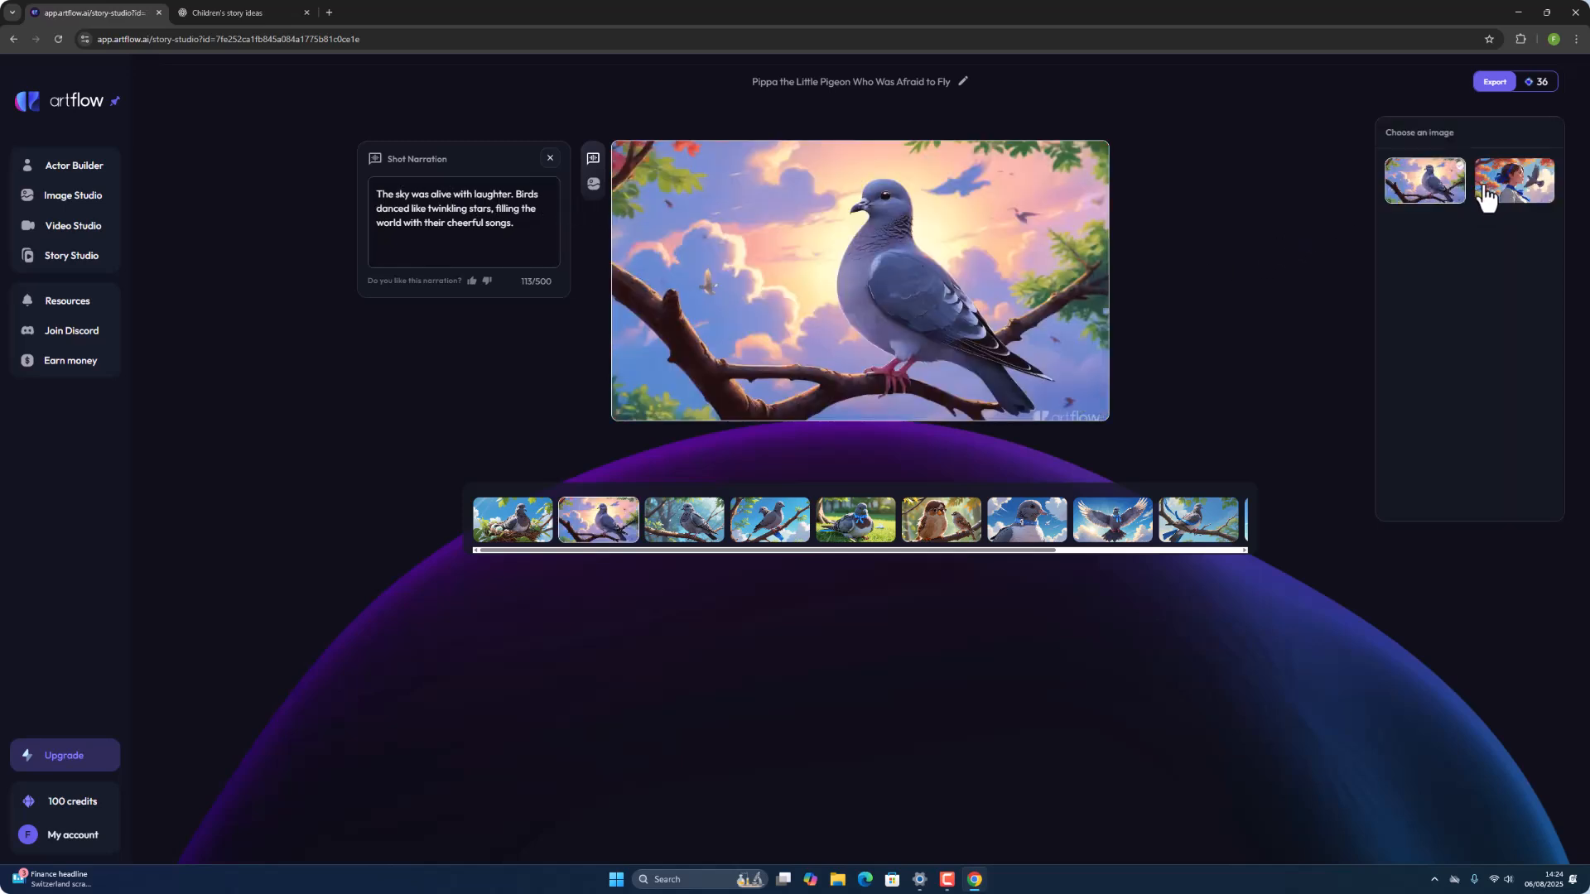
pyautogui.click(1478, 197)
# Switch the third, fourth and fifth shots to their alternative images: pigeon beside a blue ribbon, lone pigeon on a branch, and white-breasted pigeon on grass
pyautogui.click(695, 532)
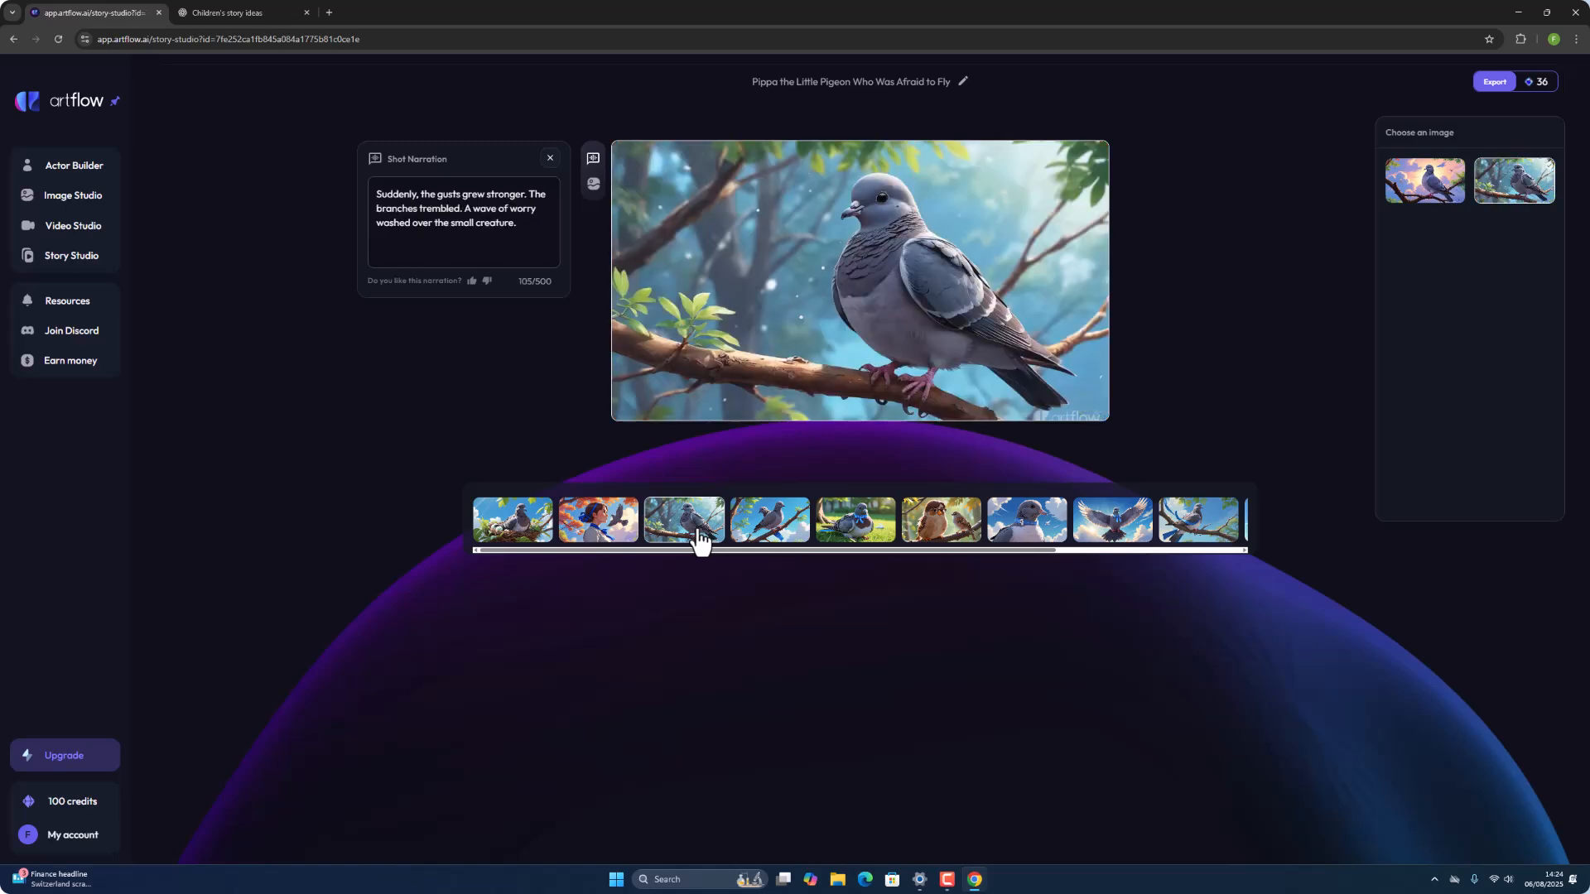
pyautogui.click(1399, 172)
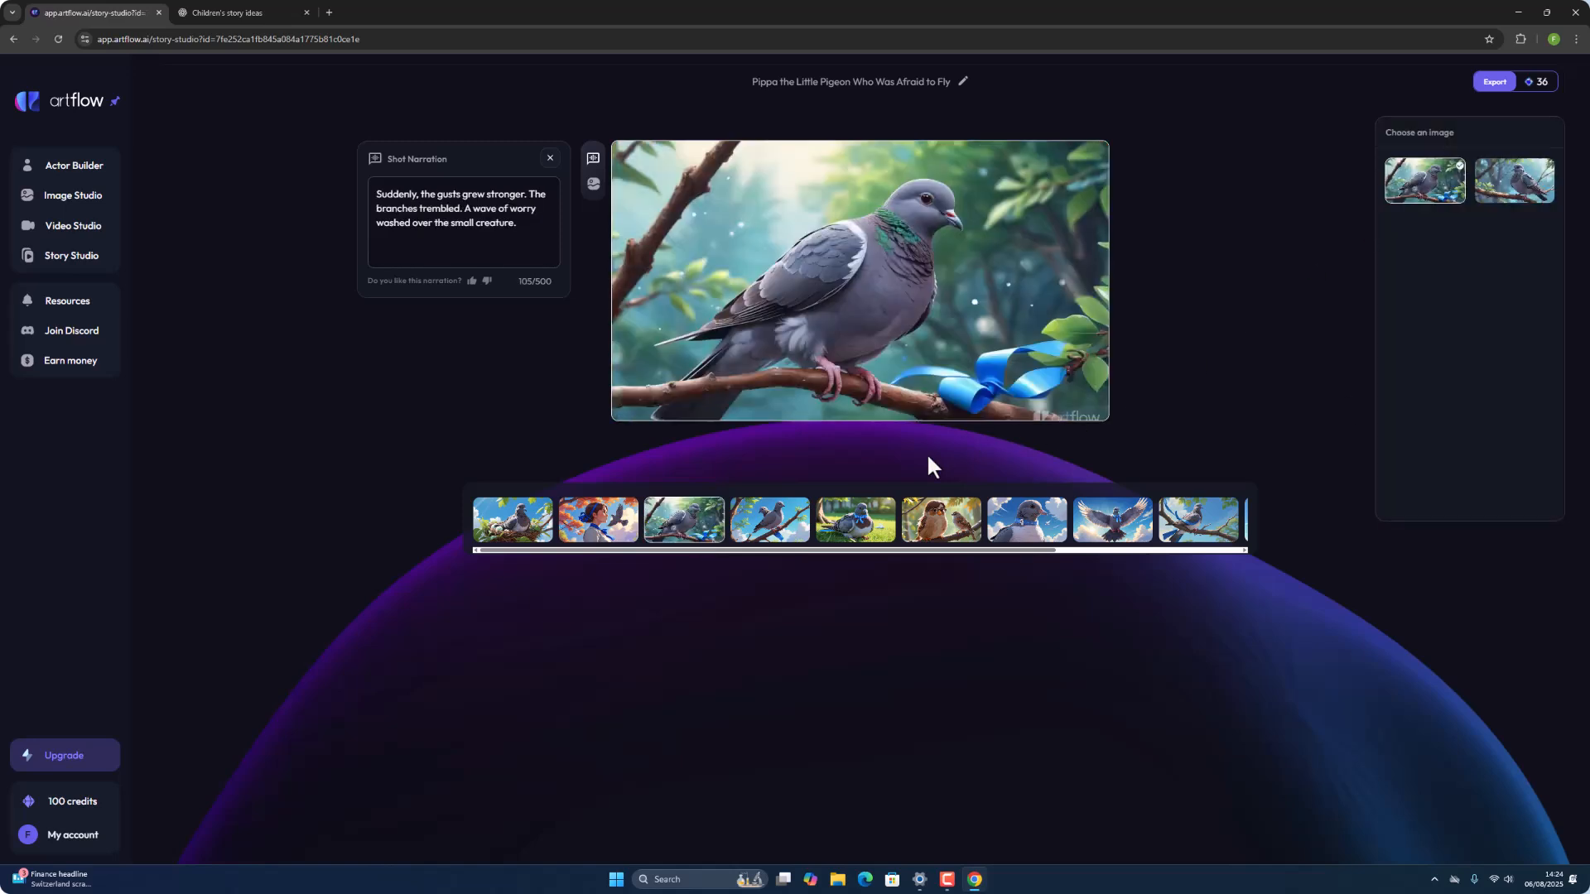
pyautogui.click(785, 530)
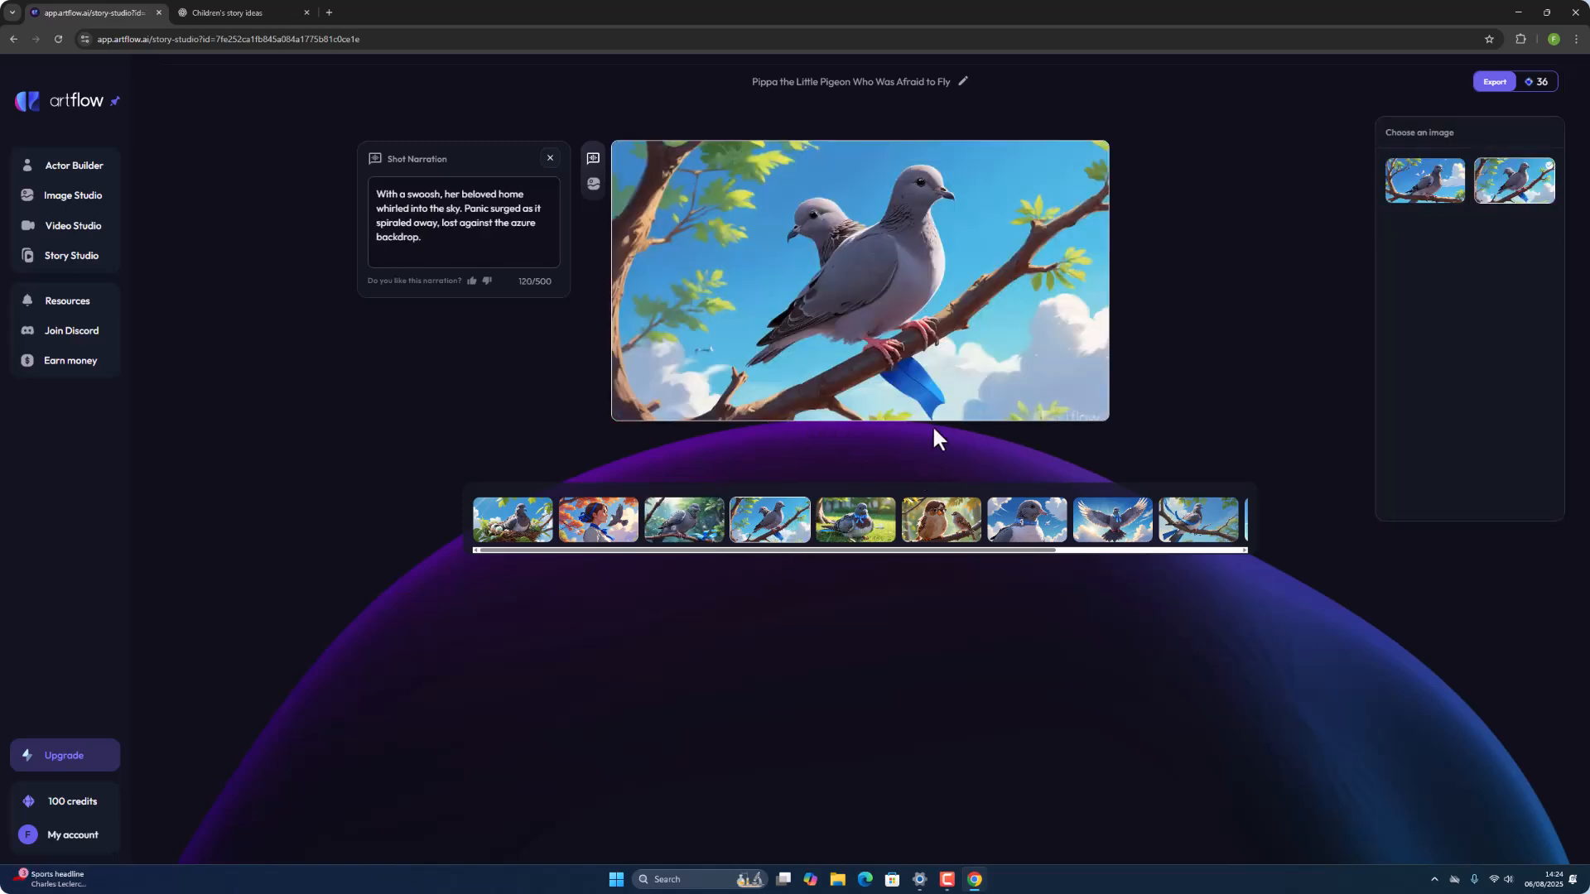
pyautogui.click(1421, 197)
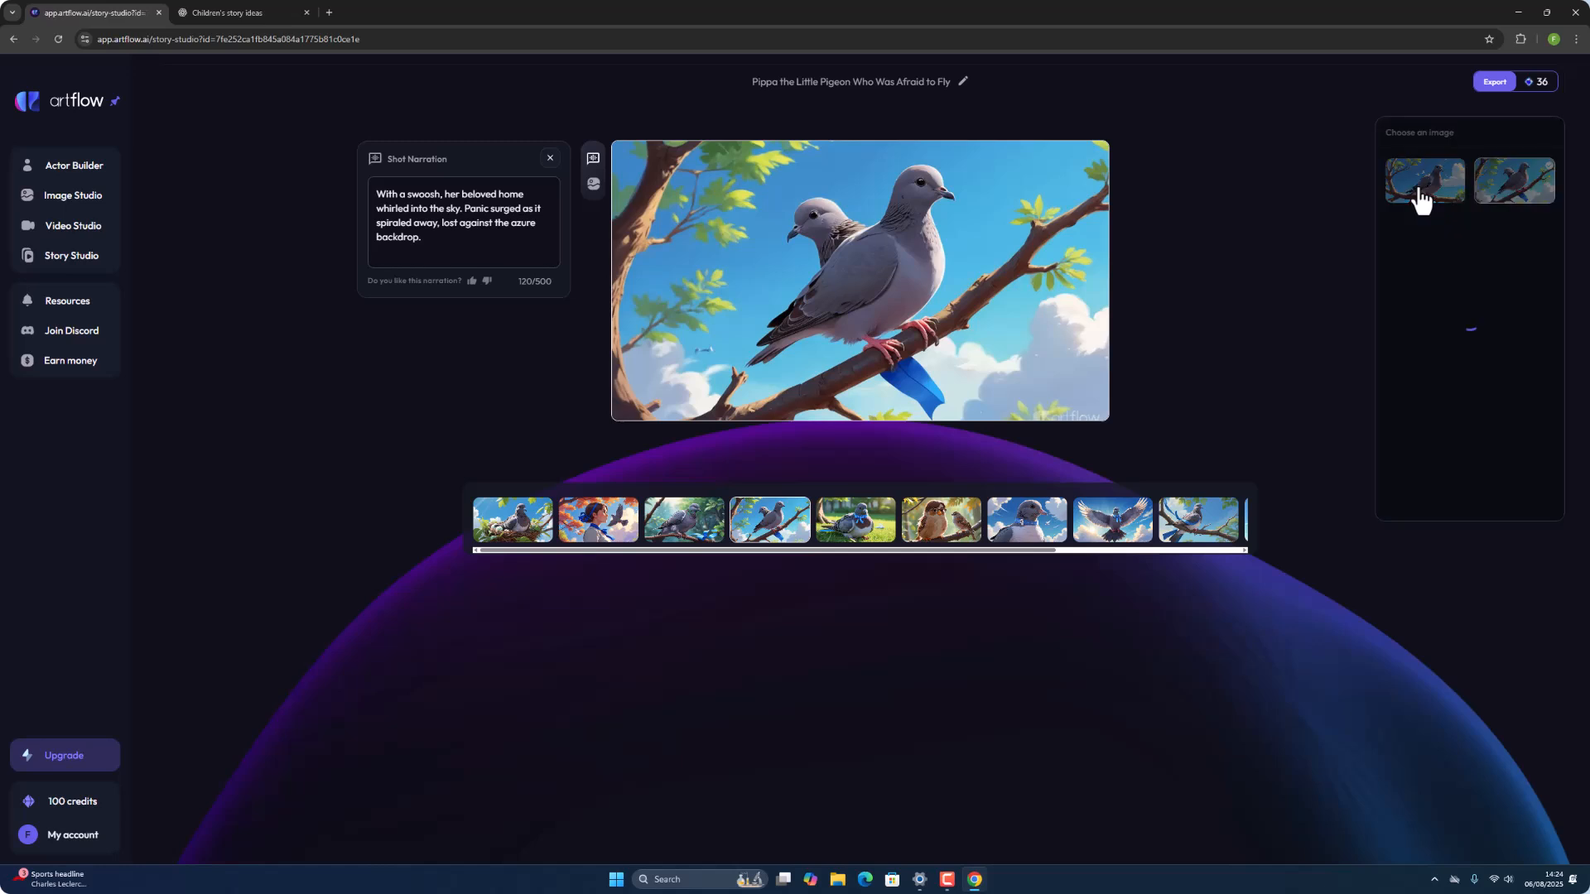
pyautogui.click(853, 530)
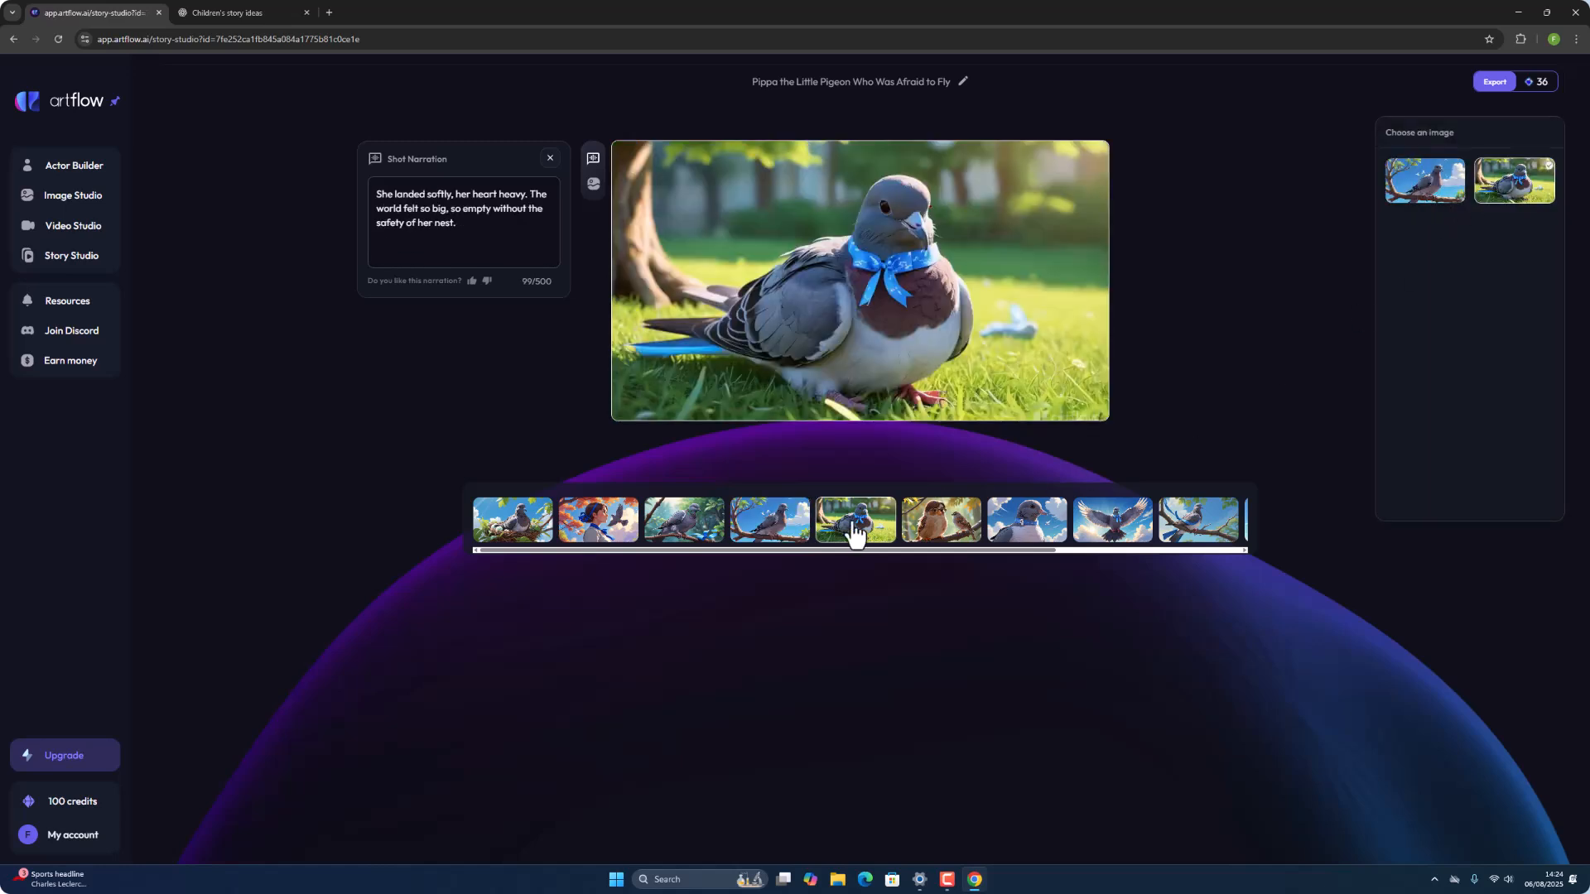
pyautogui.click(1418, 199)
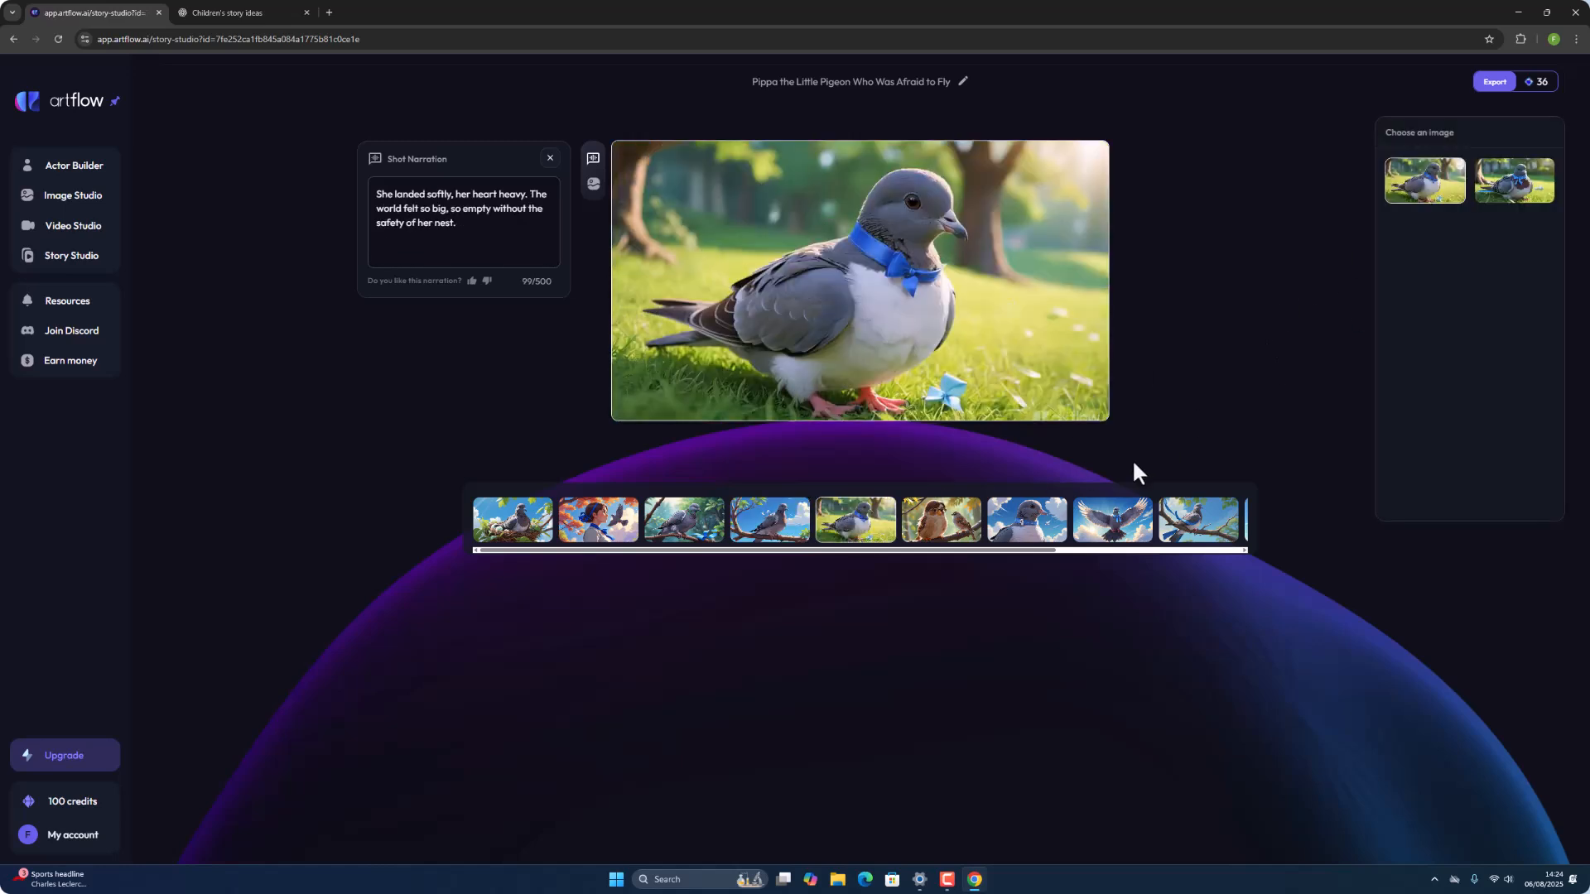
# Choose the three-sparrows image for the sixth shot and the alternative image for the seventh, keeping the spread-wings image for the eighth
pyautogui.click(958, 534)
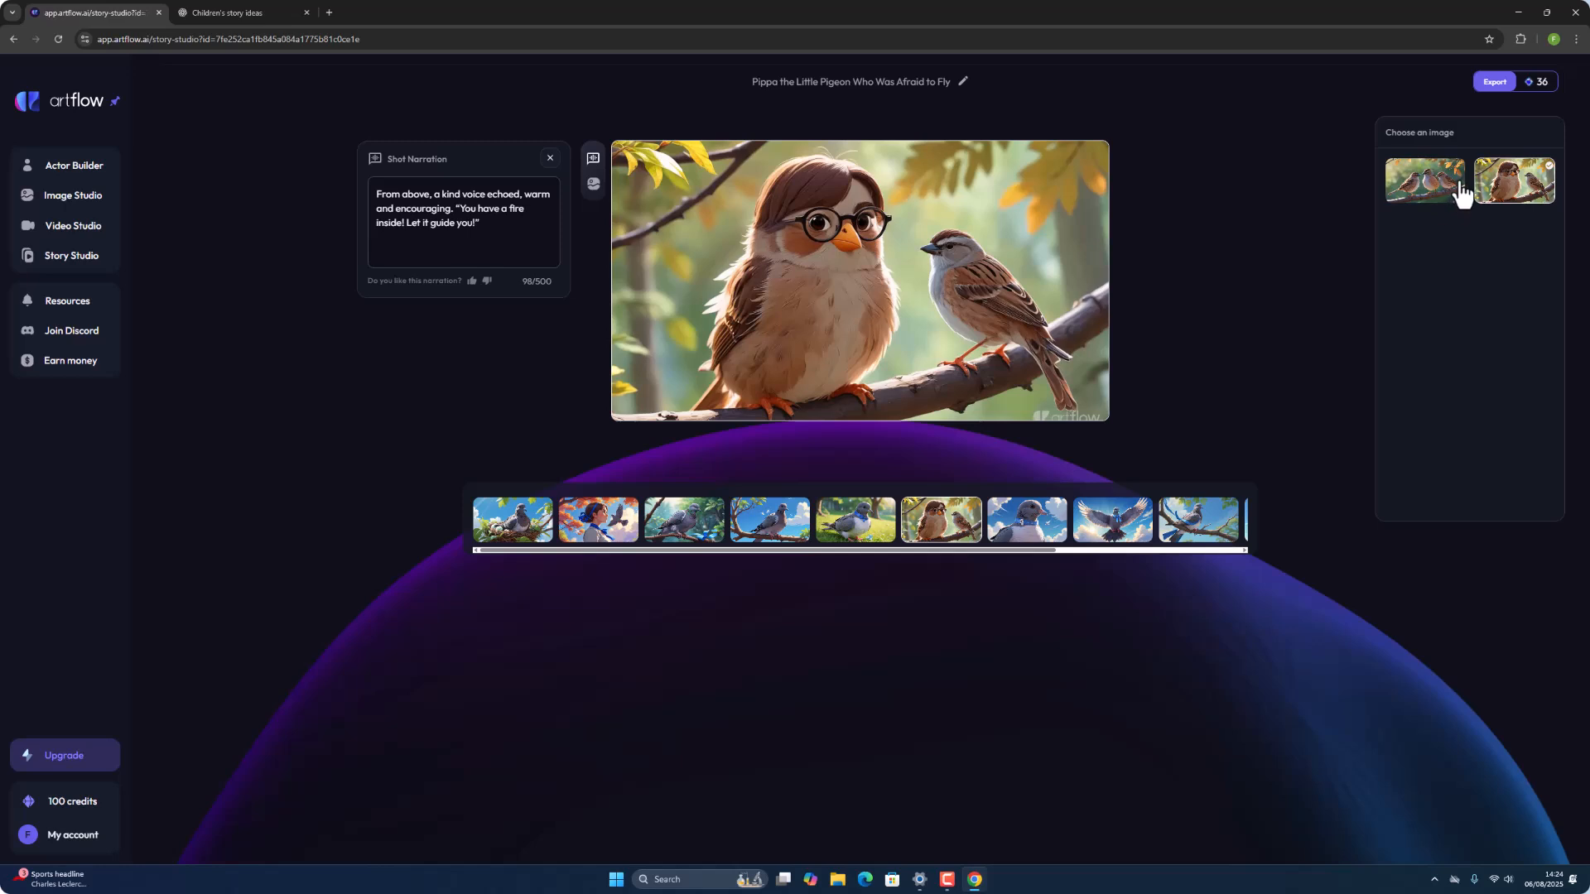
pyautogui.click(1424, 186)
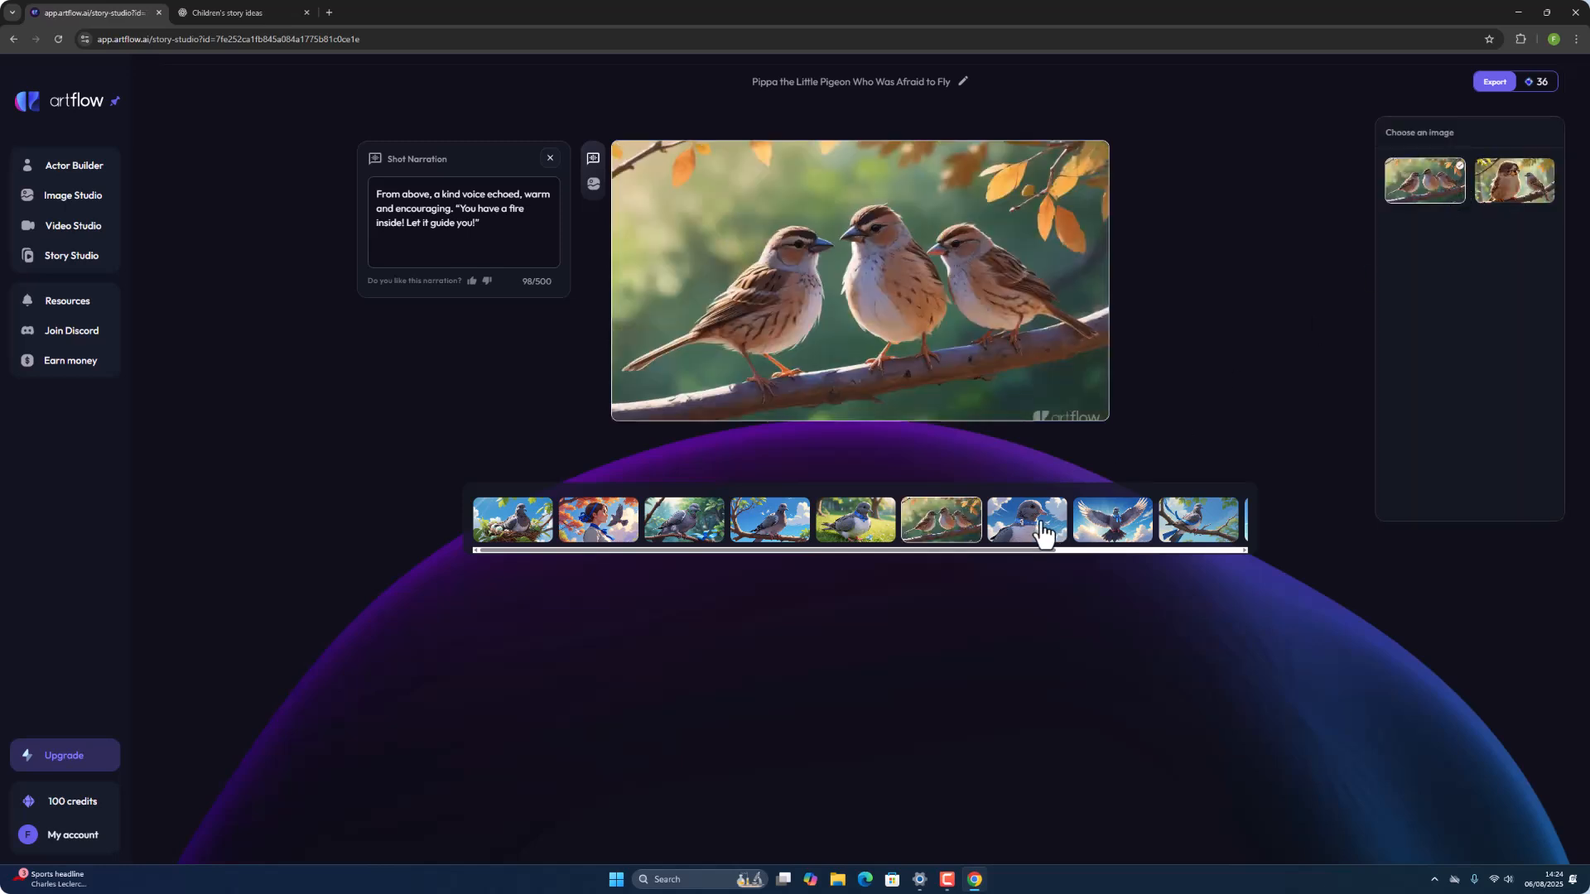
pyautogui.click(1045, 529)
pyautogui.click(1443, 190)
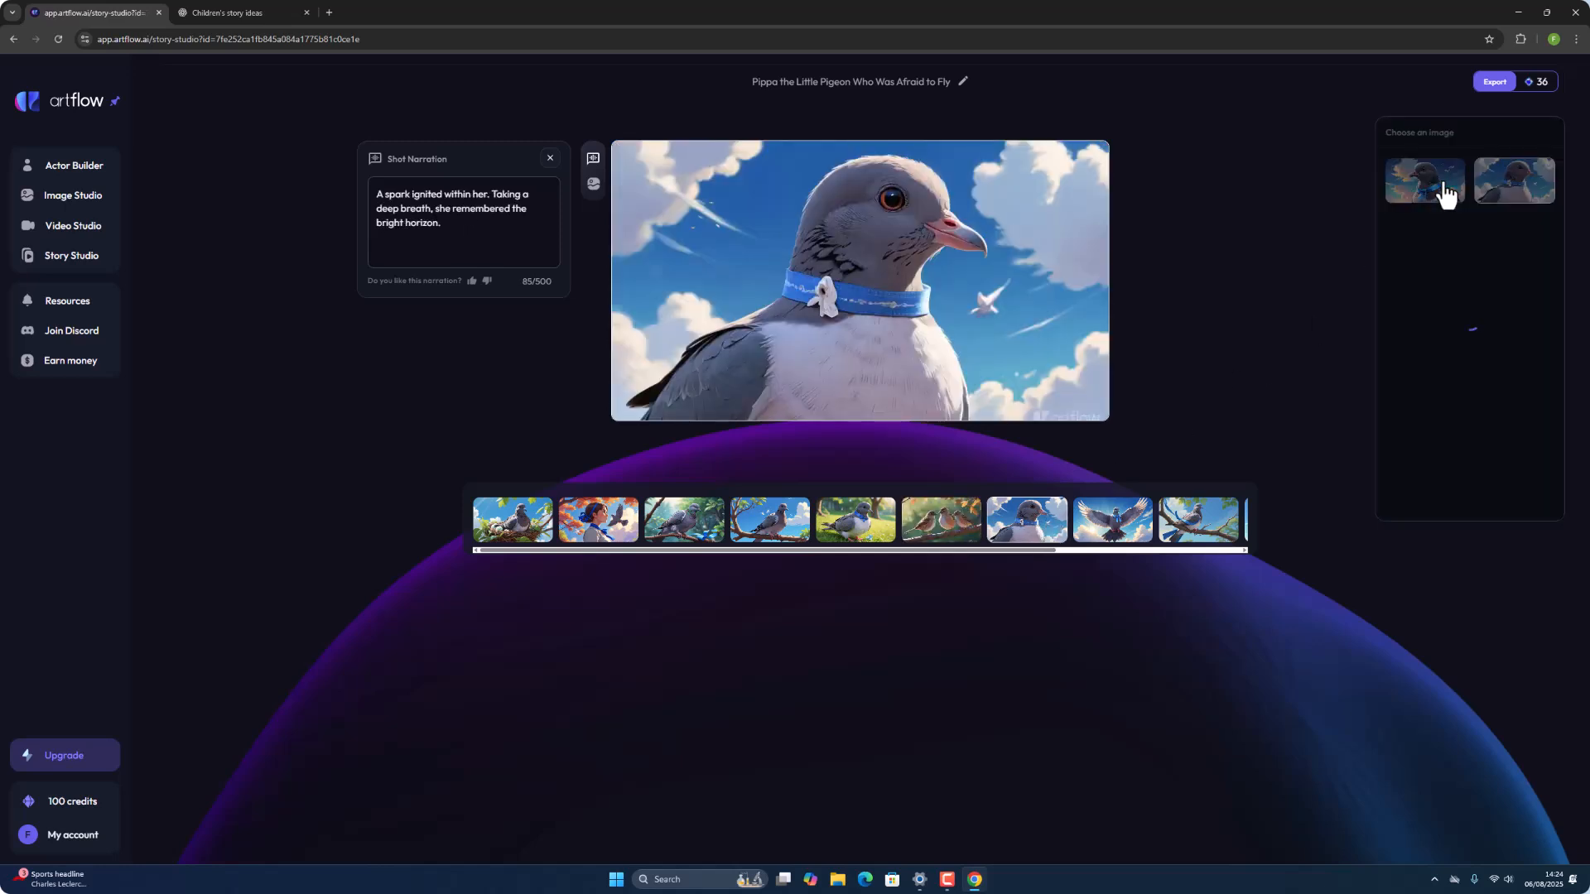
pyautogui.click(1114, 520)
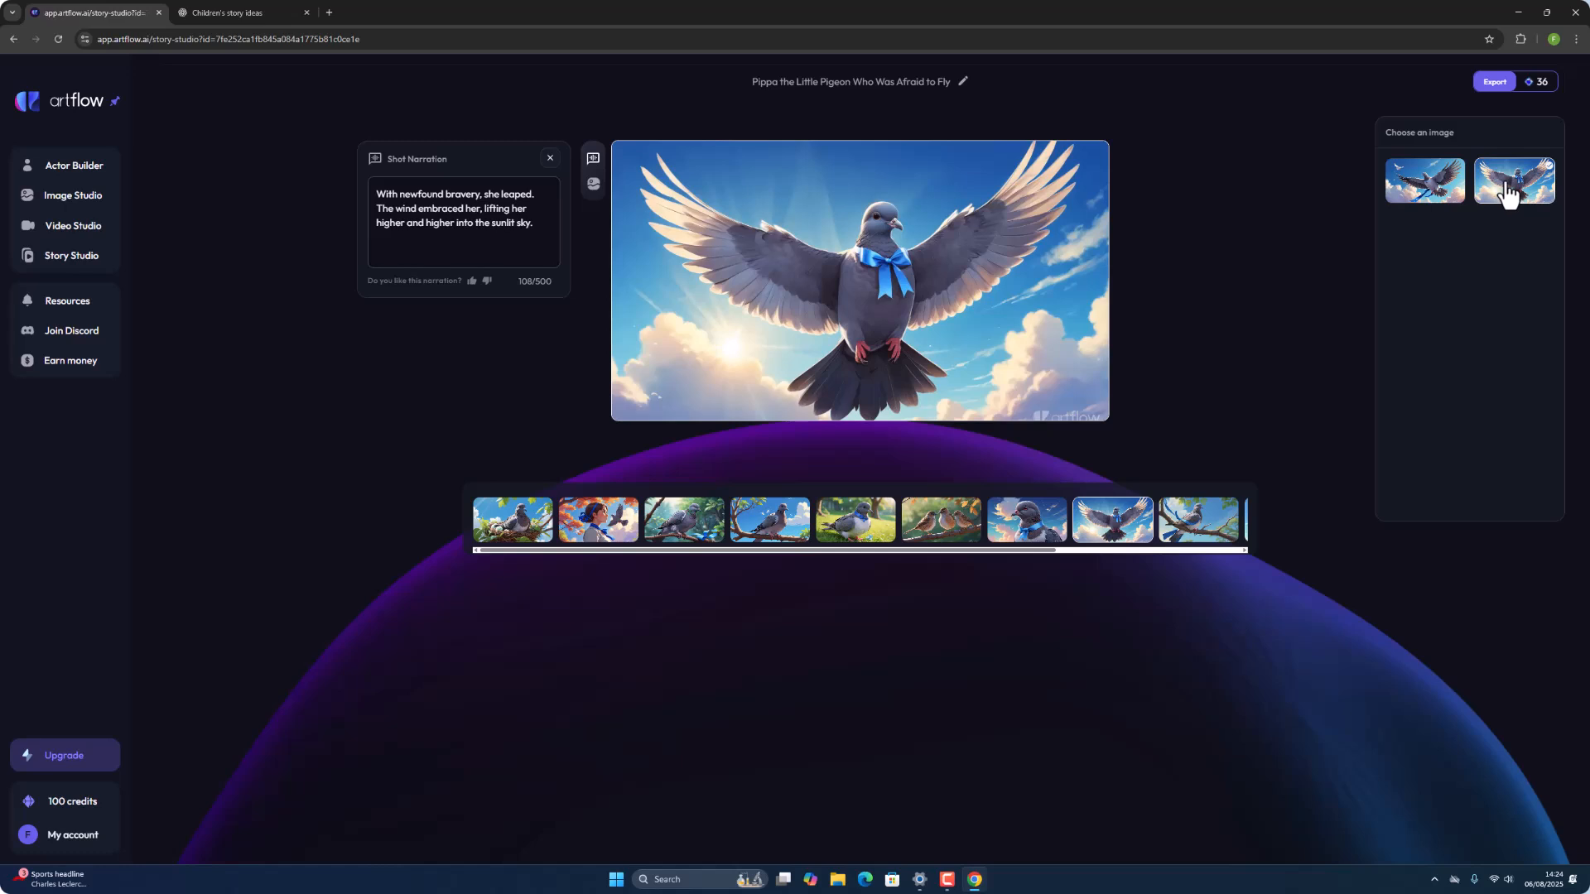
pyautogui.click(1505, 186)
# Switch the "As the sun dipped low" shot to its alternative image of the pigeon against a pink sunset
pyautogui.click(1188, 525)
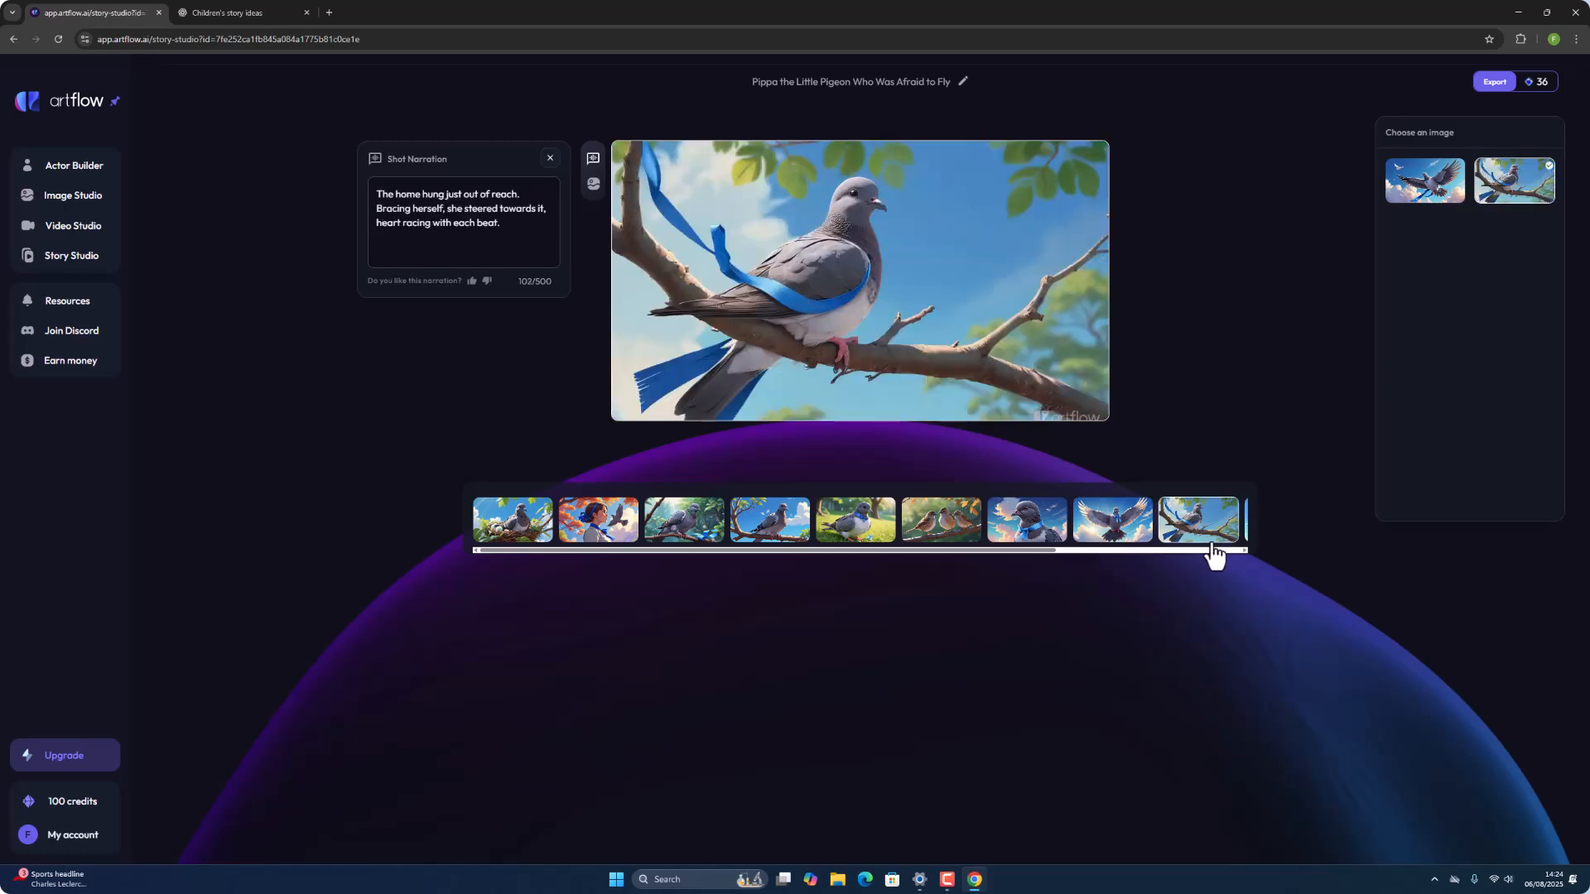
pyautogui.moveTo(1038, 552); pyautogui.dragTo(1244, 544)
pyautogui.click(1114, 523)
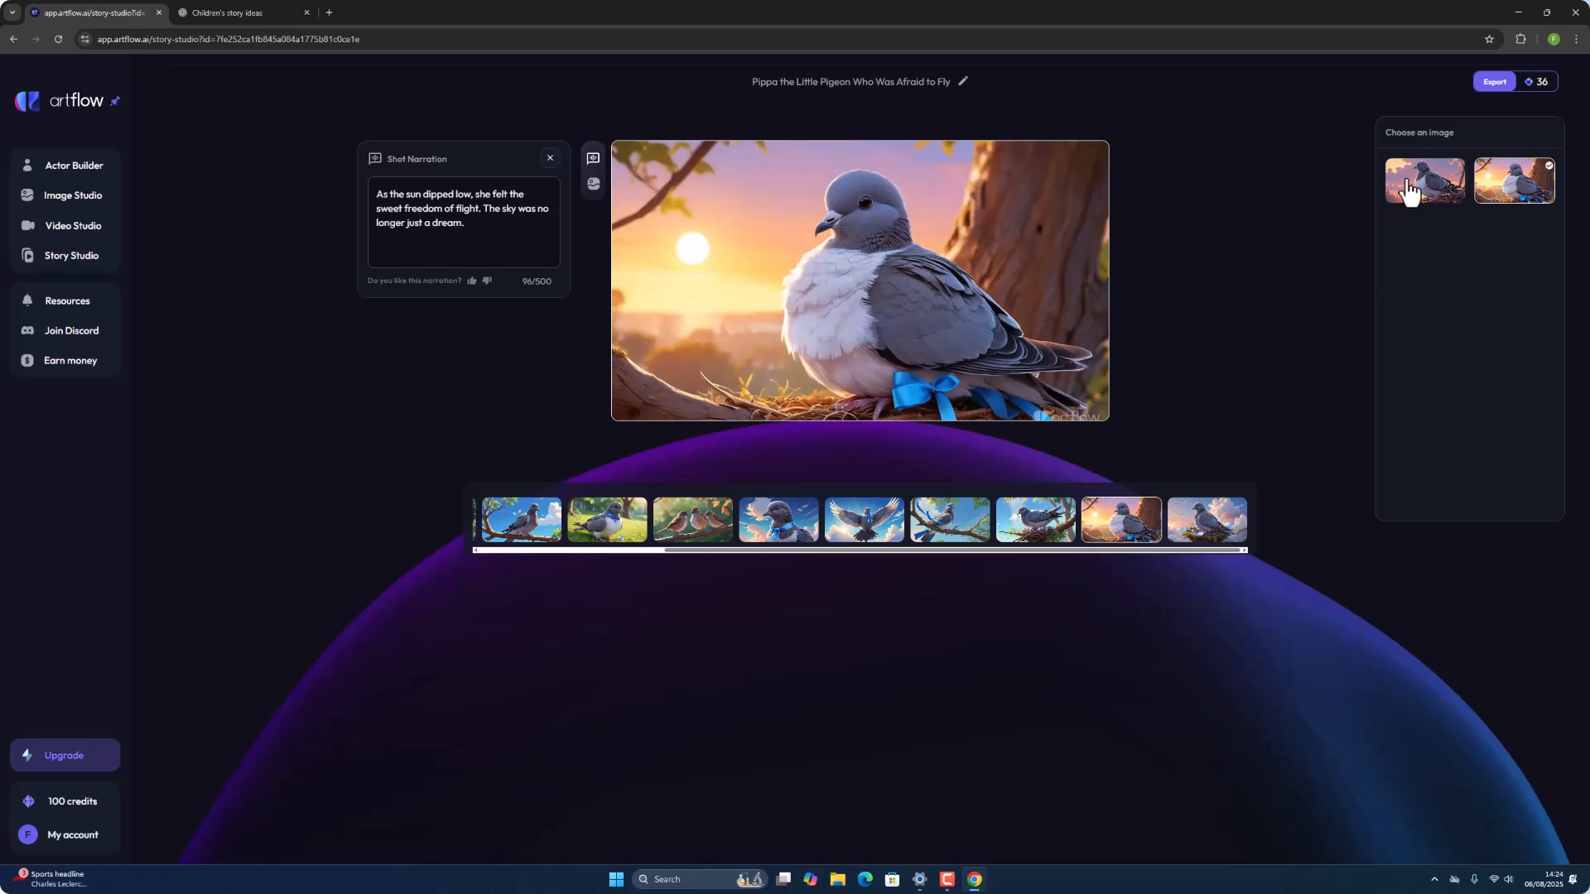
pyautogui.click(1416, 189)
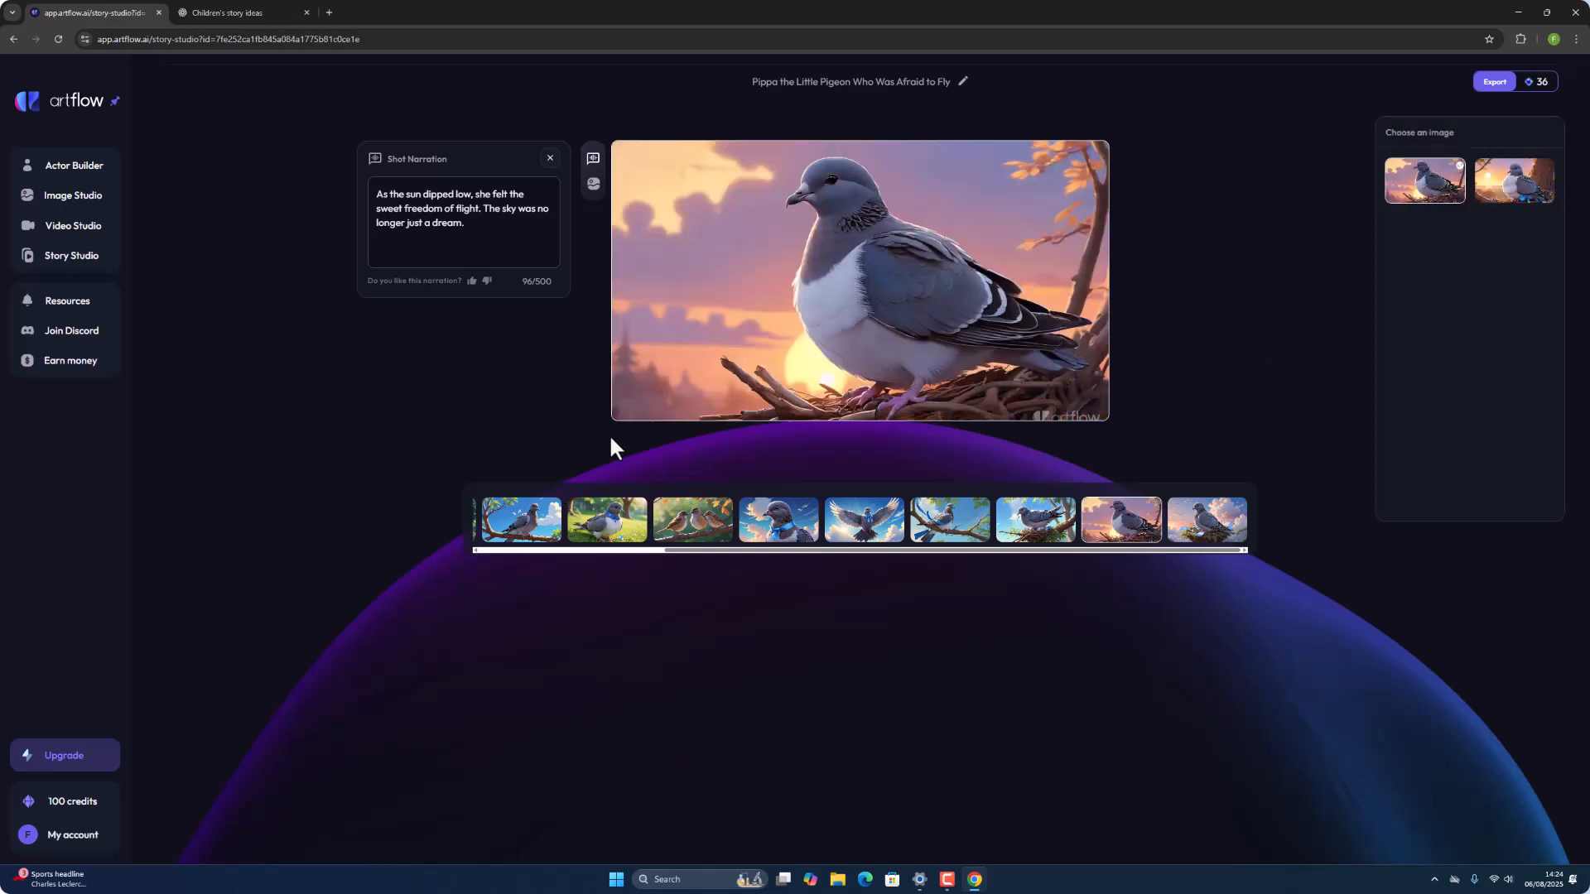
# Export the story video, reload the page, and check the exported story's options in the Story Studio gallery
pyautogui.click(1494, 83)
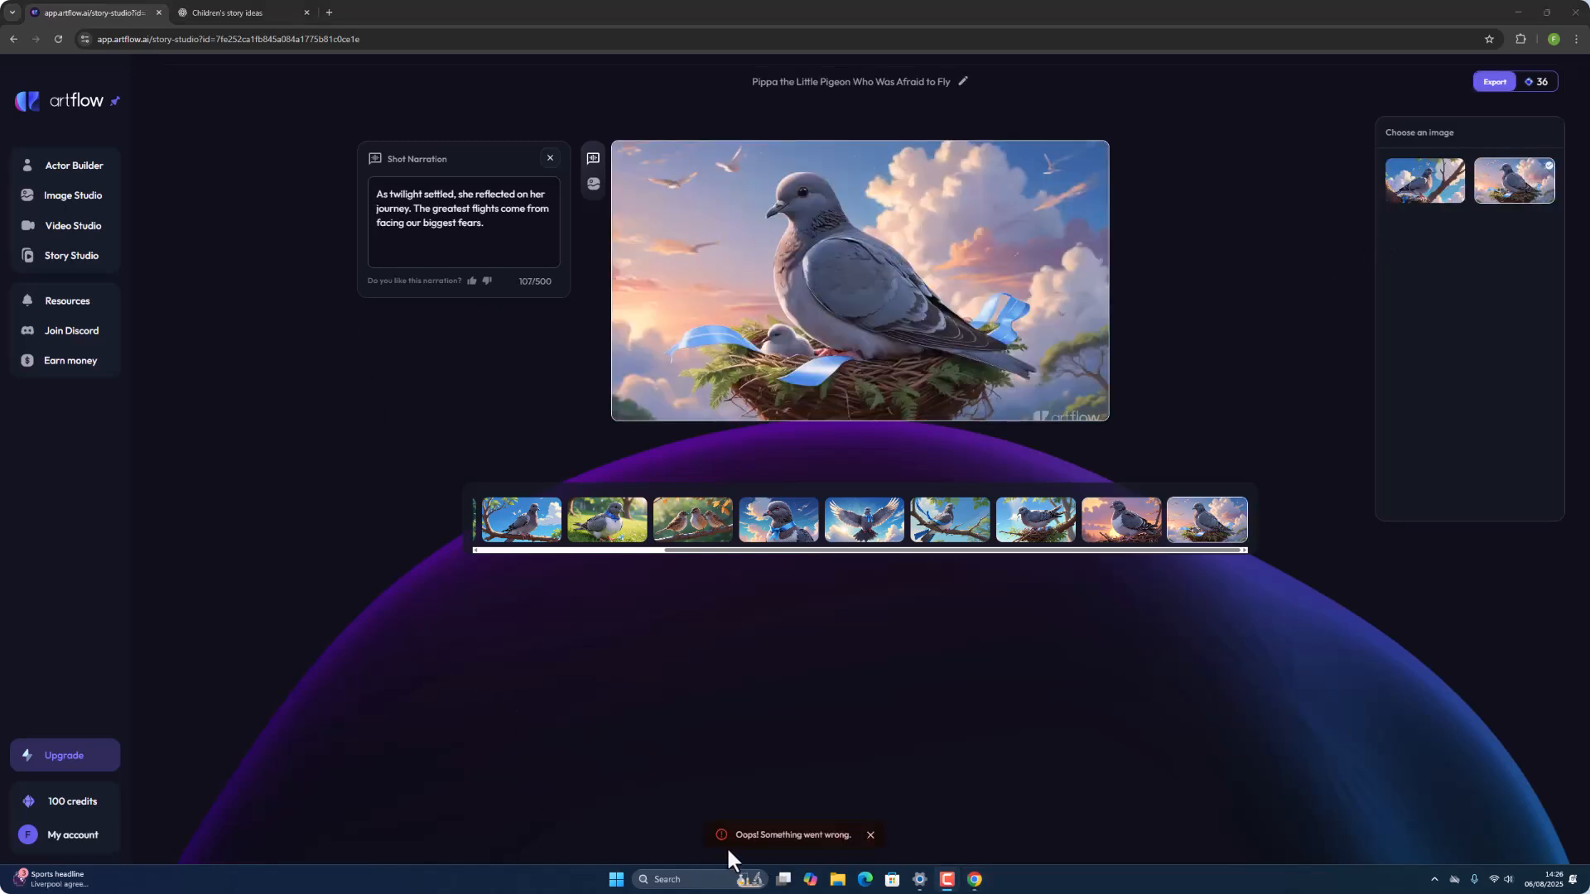
pyautogui.click(58, 38)
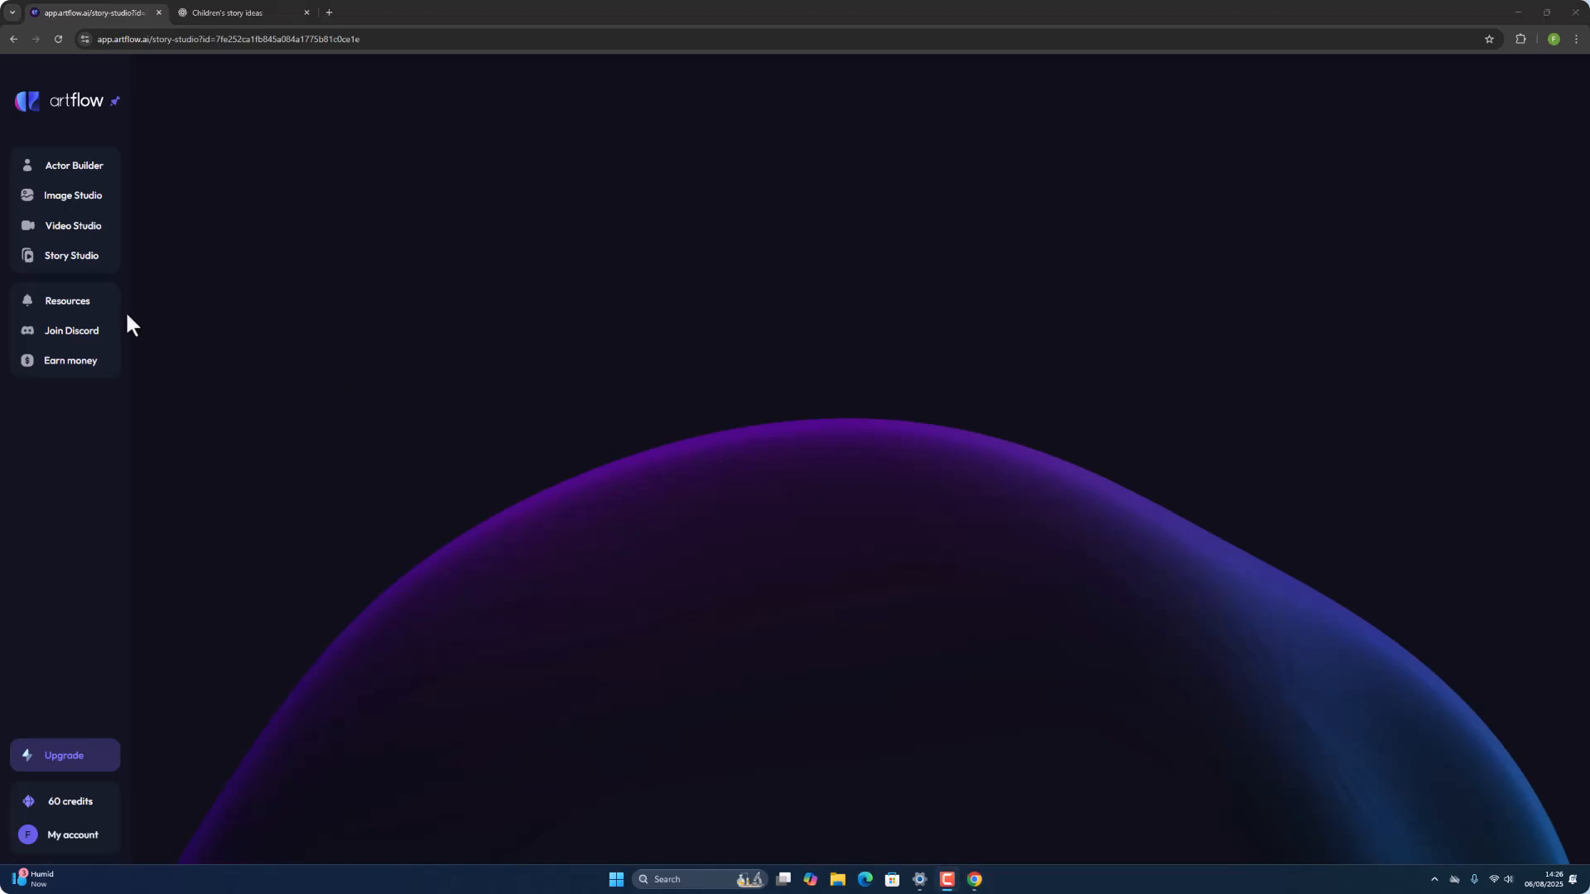
pyautogui.click(72, 255)
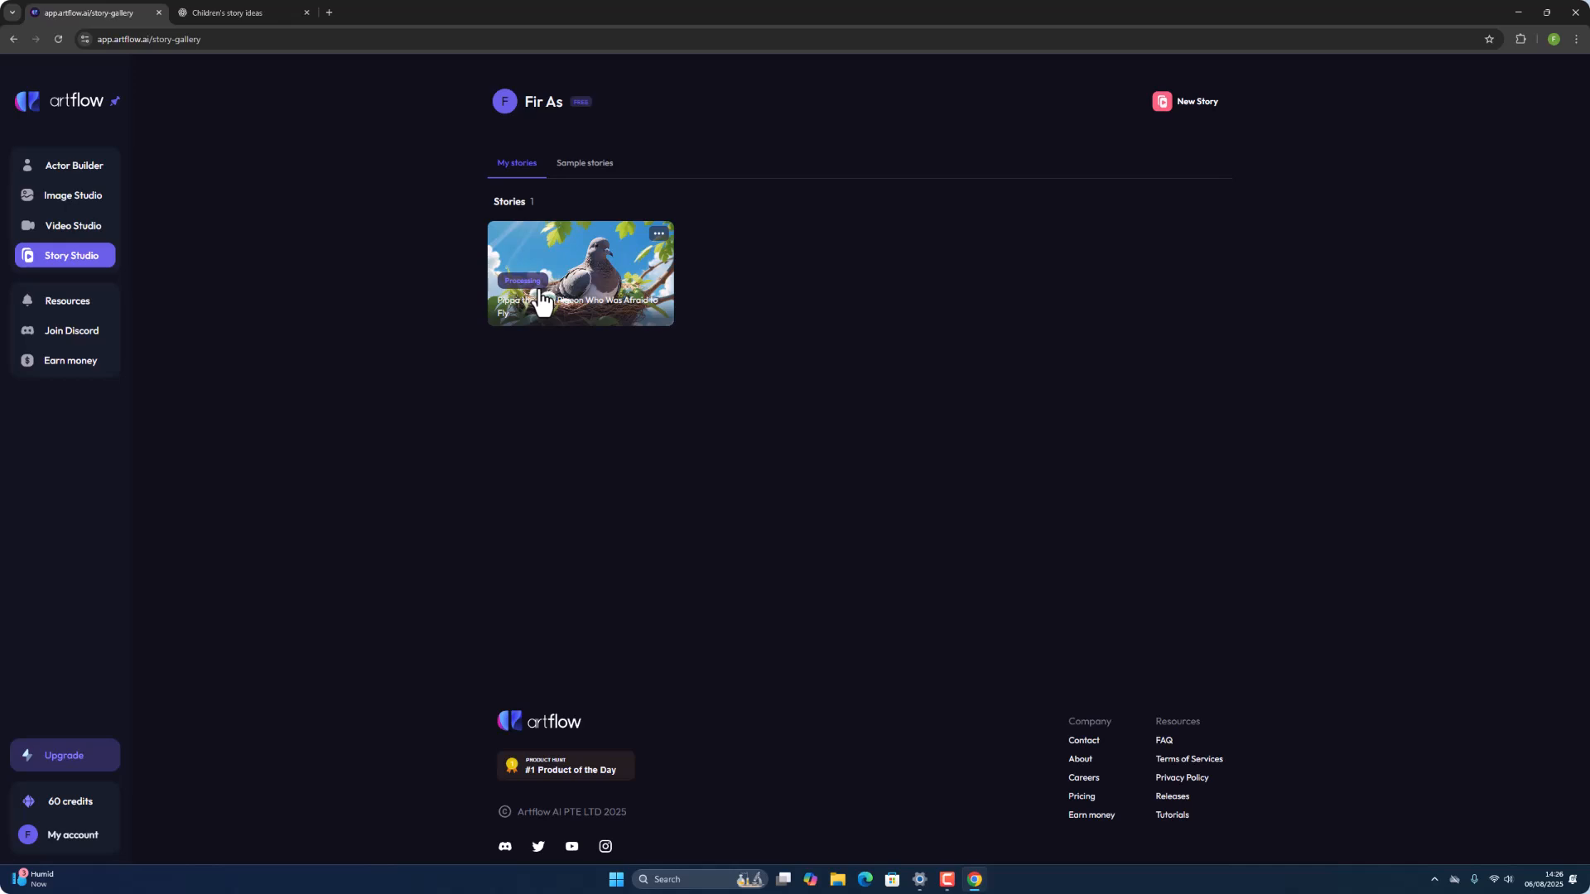
pyautogui.click(658, 234)
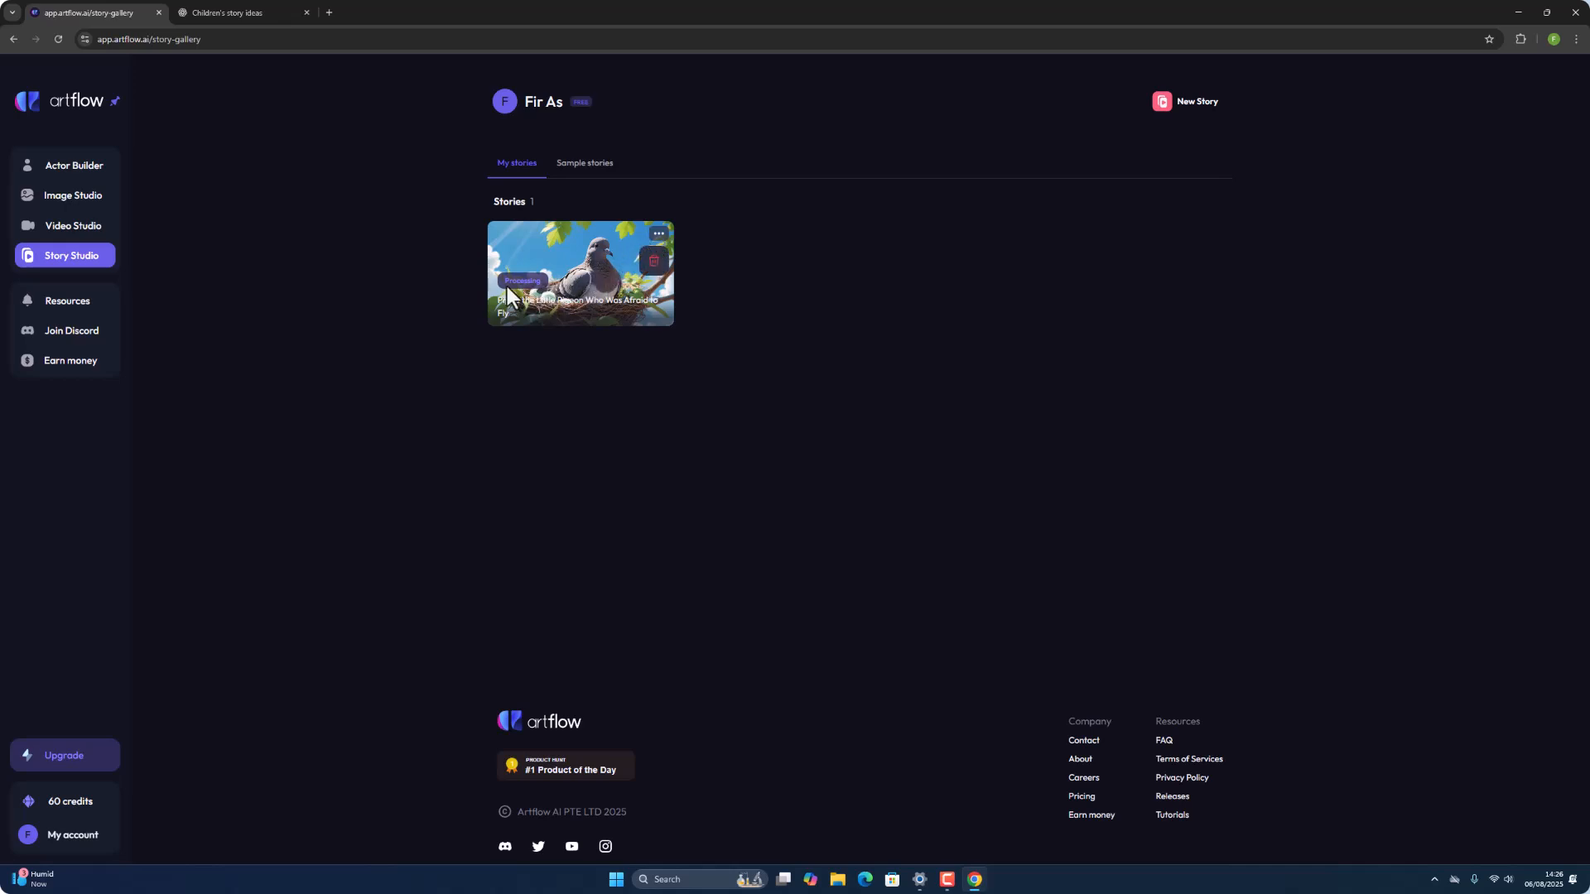
# Open the exported Pippa story and play its video to about 0:29
pyautogui.click(553, 308)
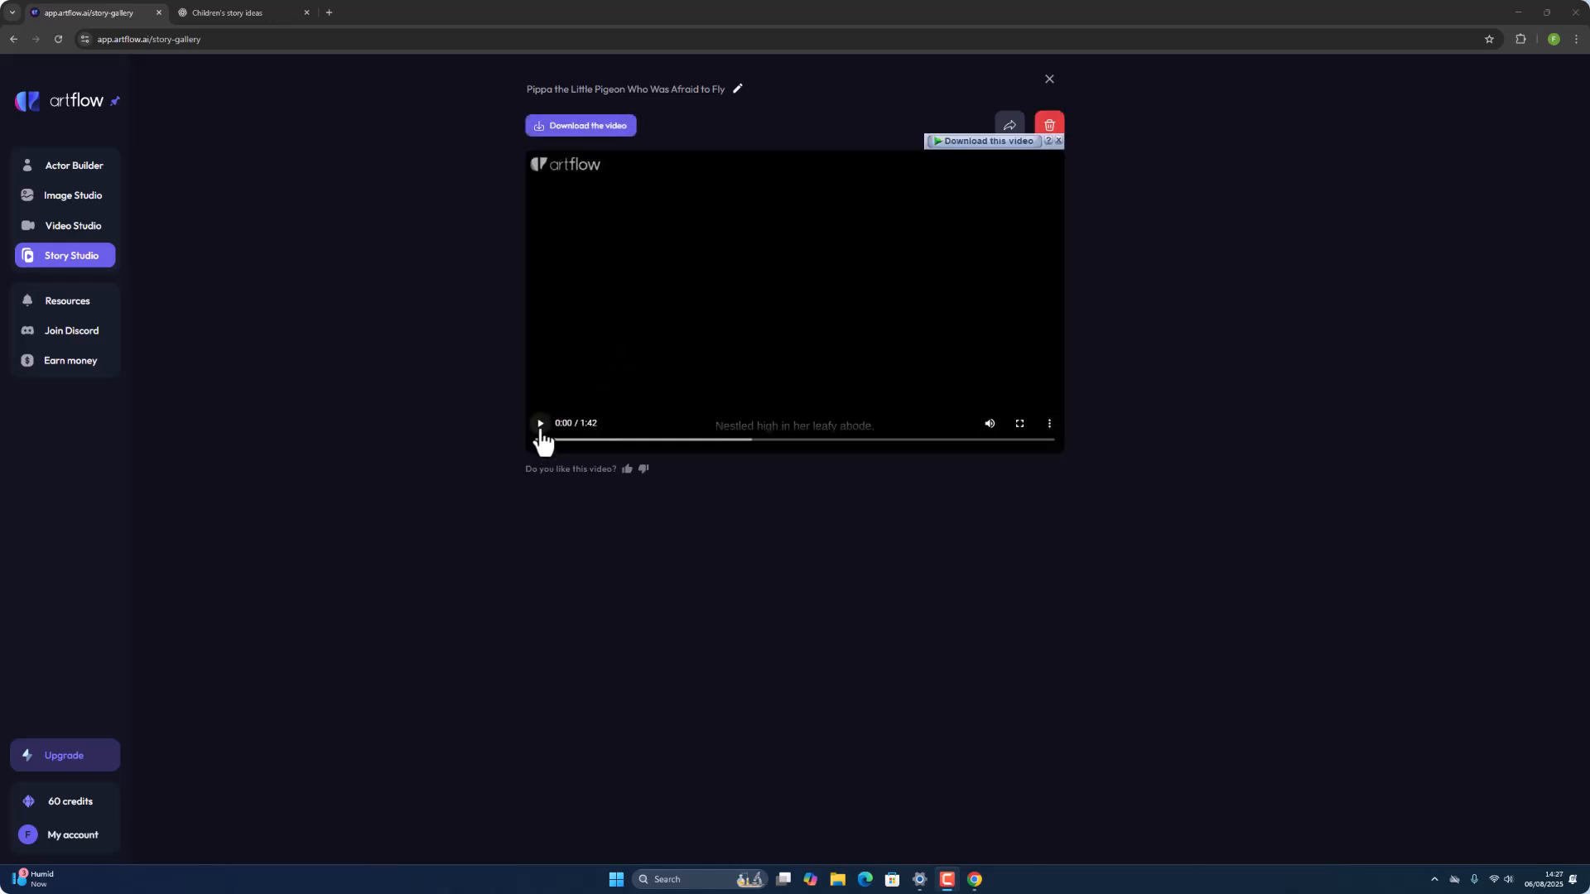
pyautogui.click(540, 425)
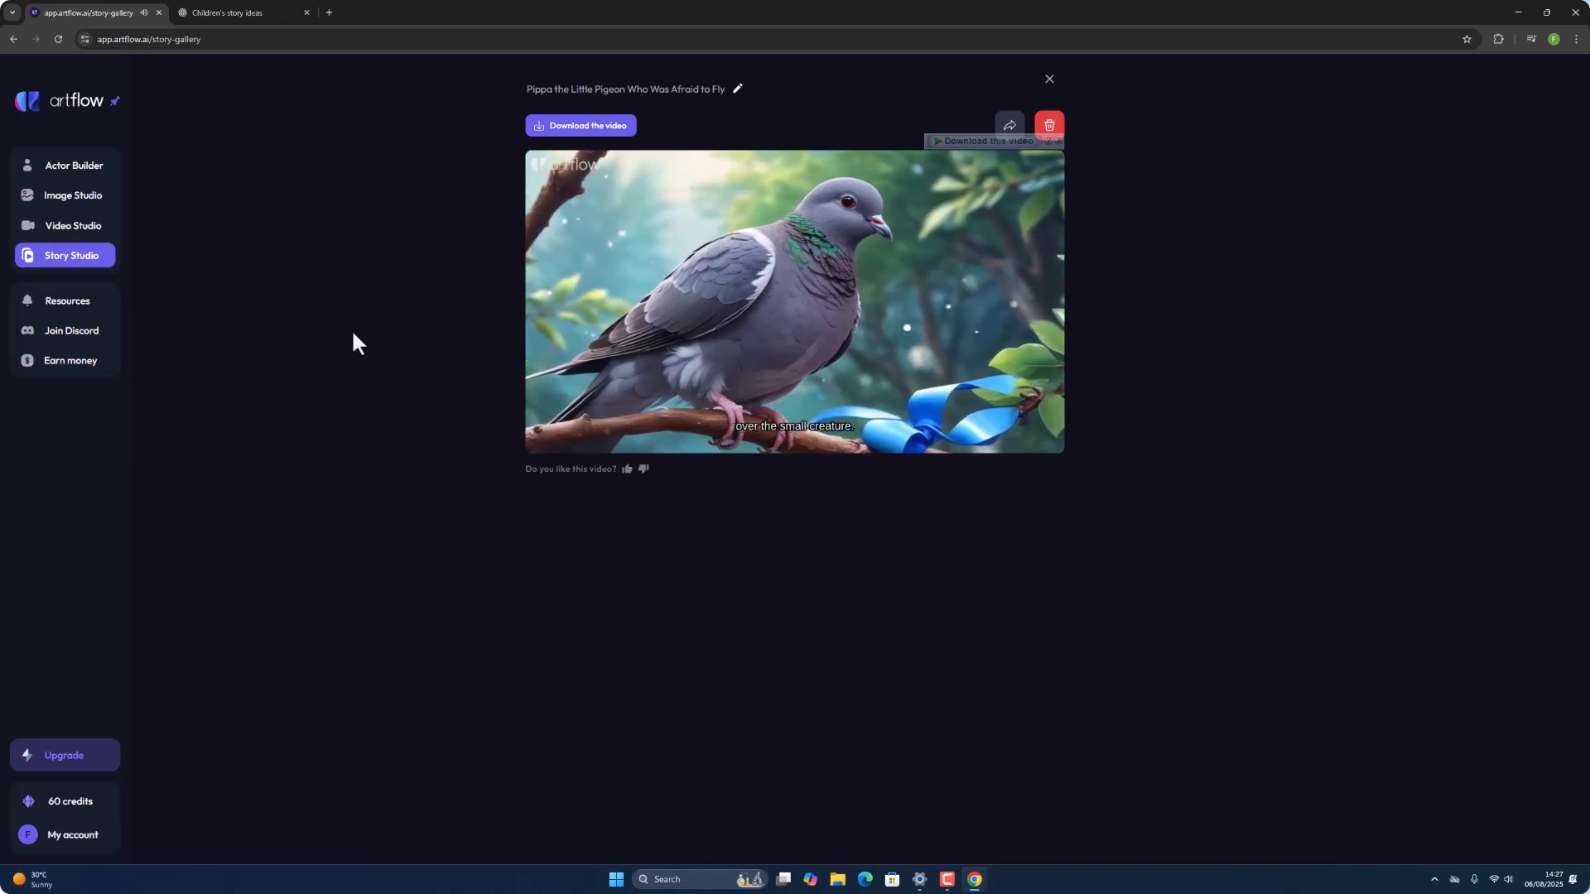
pyautogui.moveTo(562, 431)
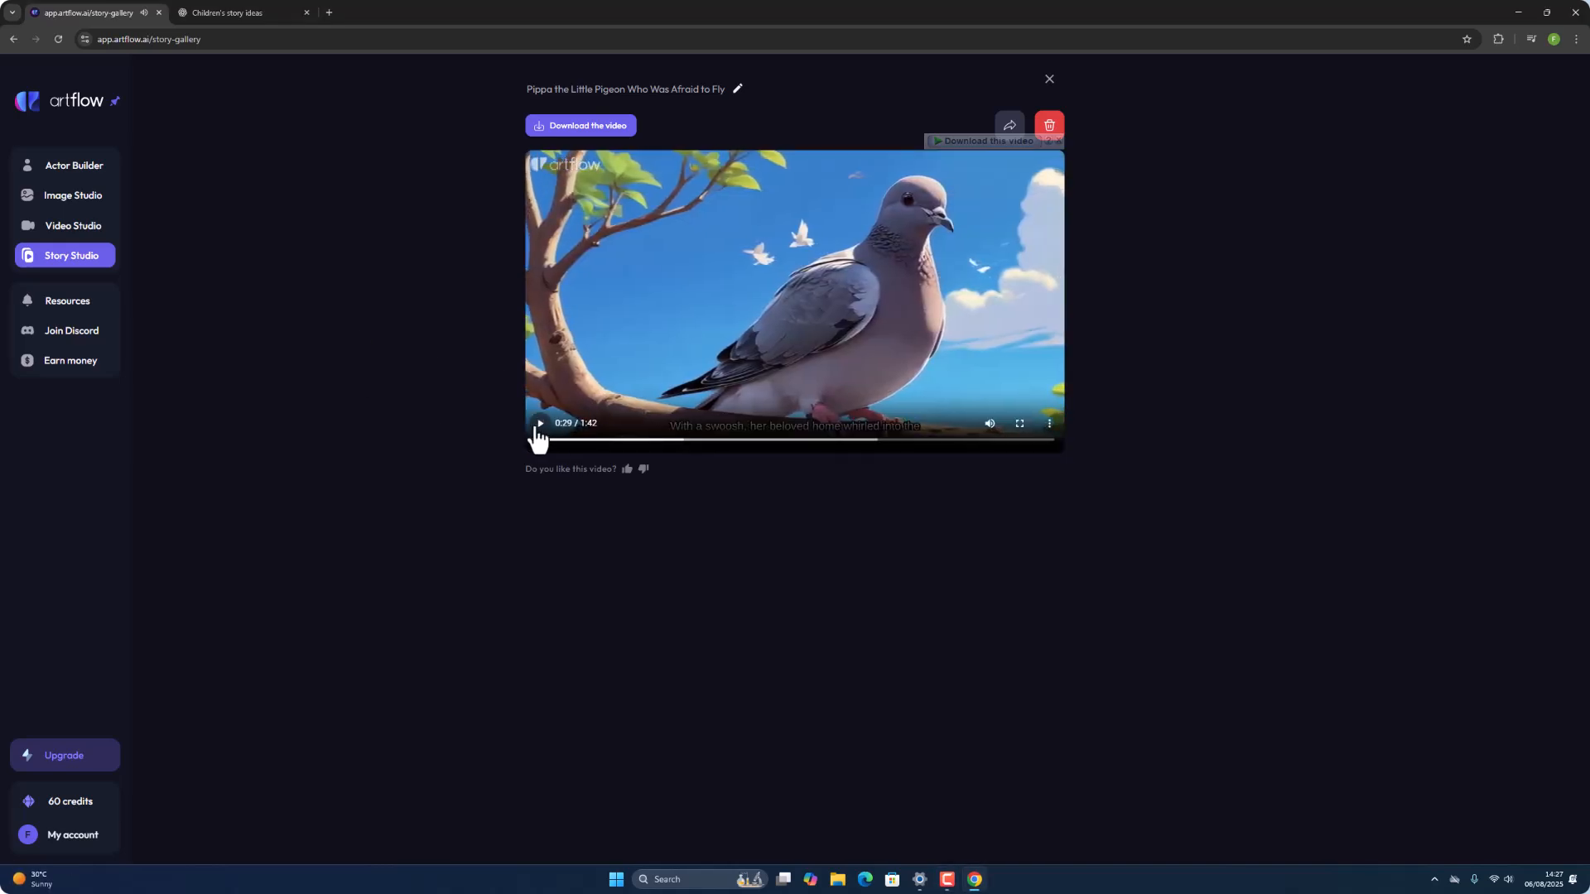
pyautogui.press('F10')
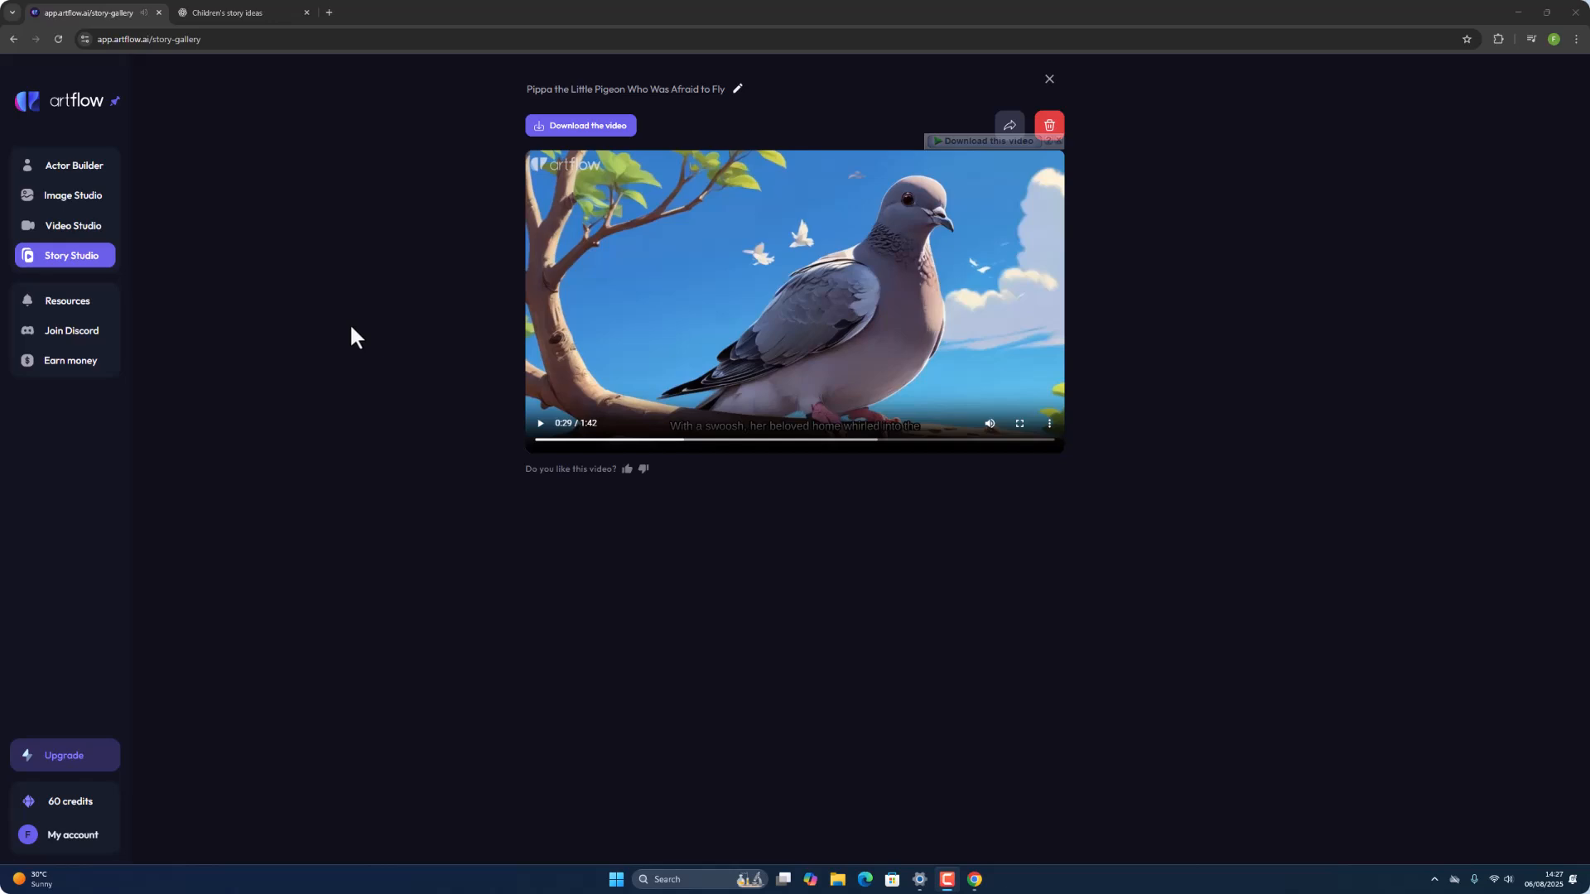
# Download the story video as download.mp4 into the Downloads\Video folder
pyautogui.click(587, 131)
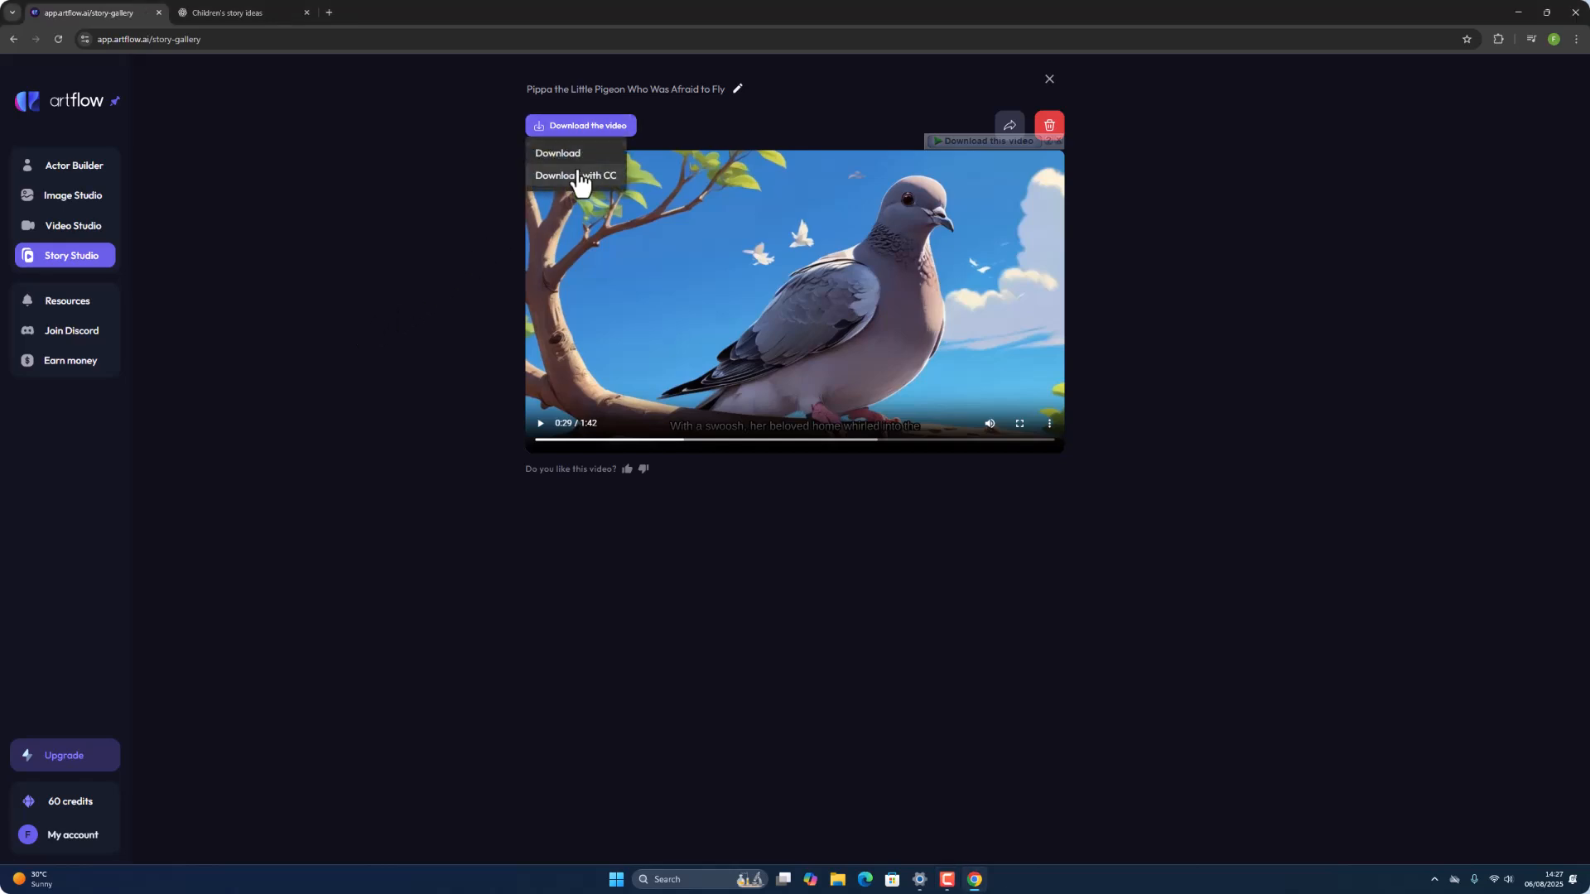
pyautogui.click(571, 165)
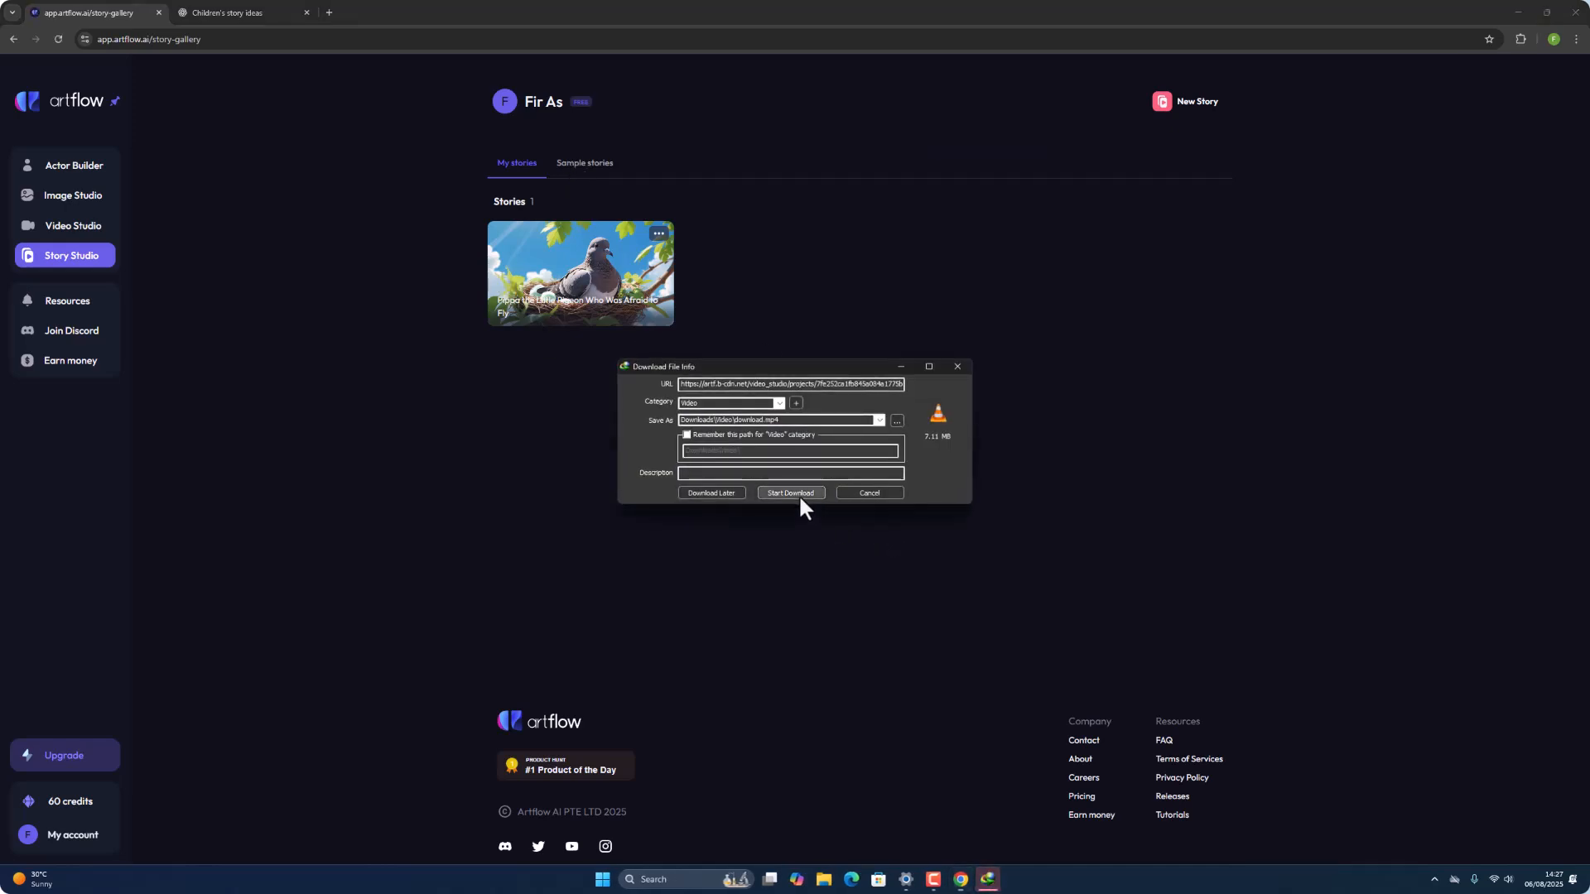
pyautogui.click(799, 495)
pyautogui.click(879, 477)
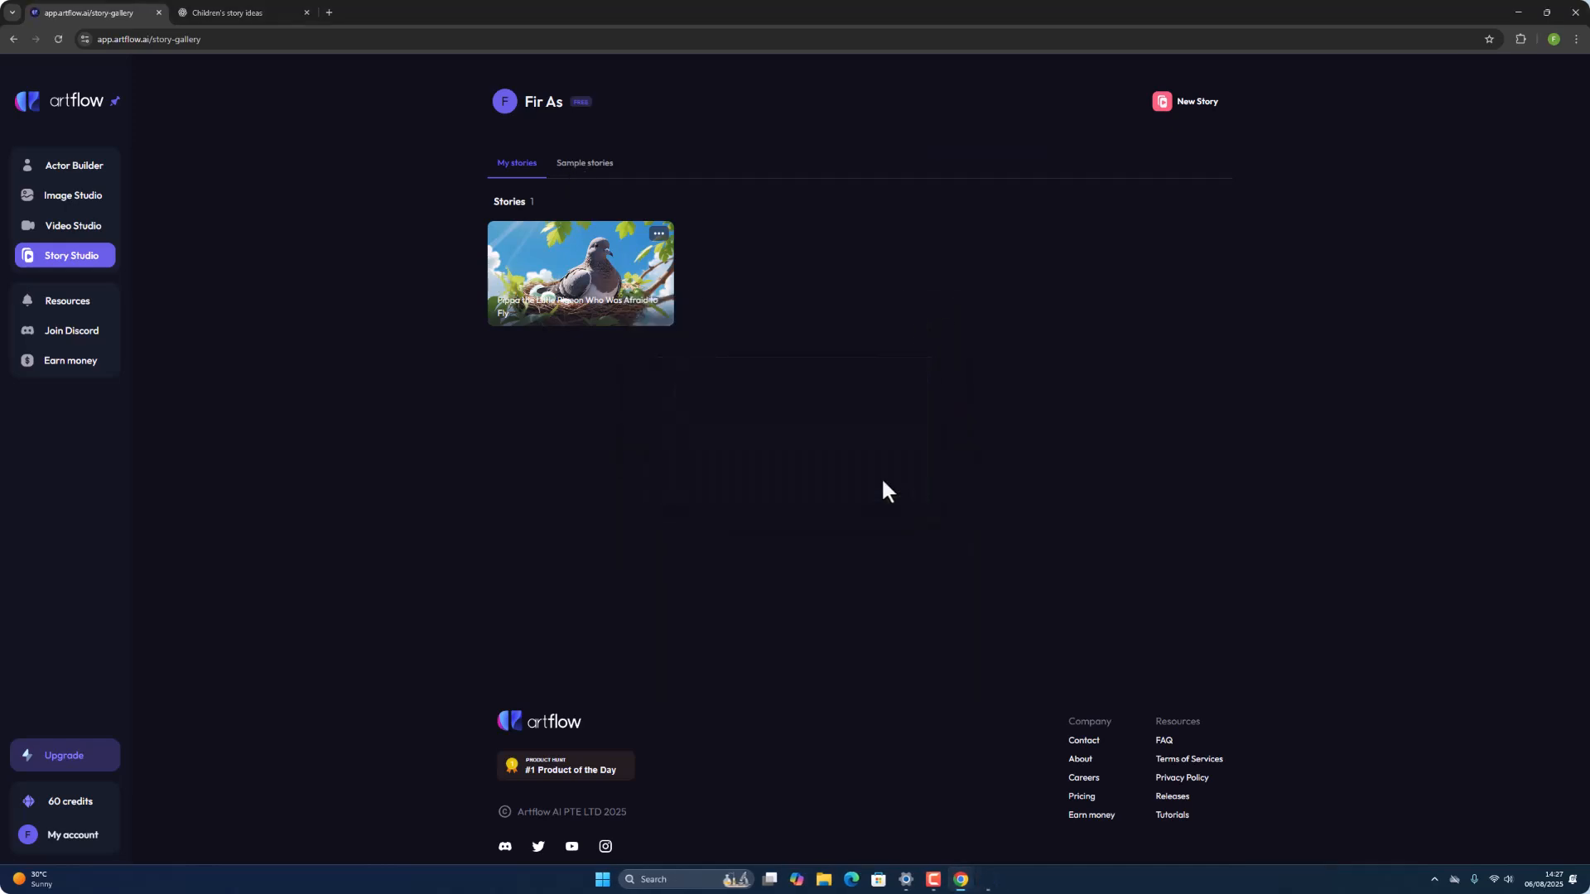